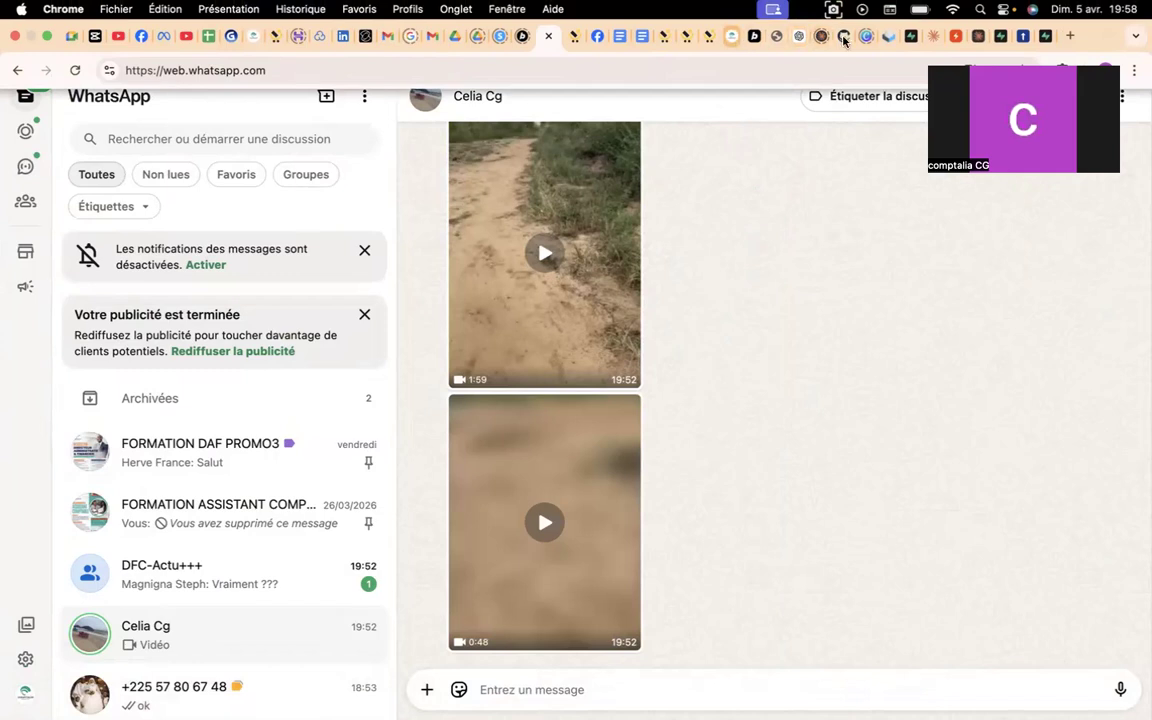
# - Switch to the ProTime site, close the AI agent chat and sign in with the prefilled credentials
pyautogui.click(1025, 38)
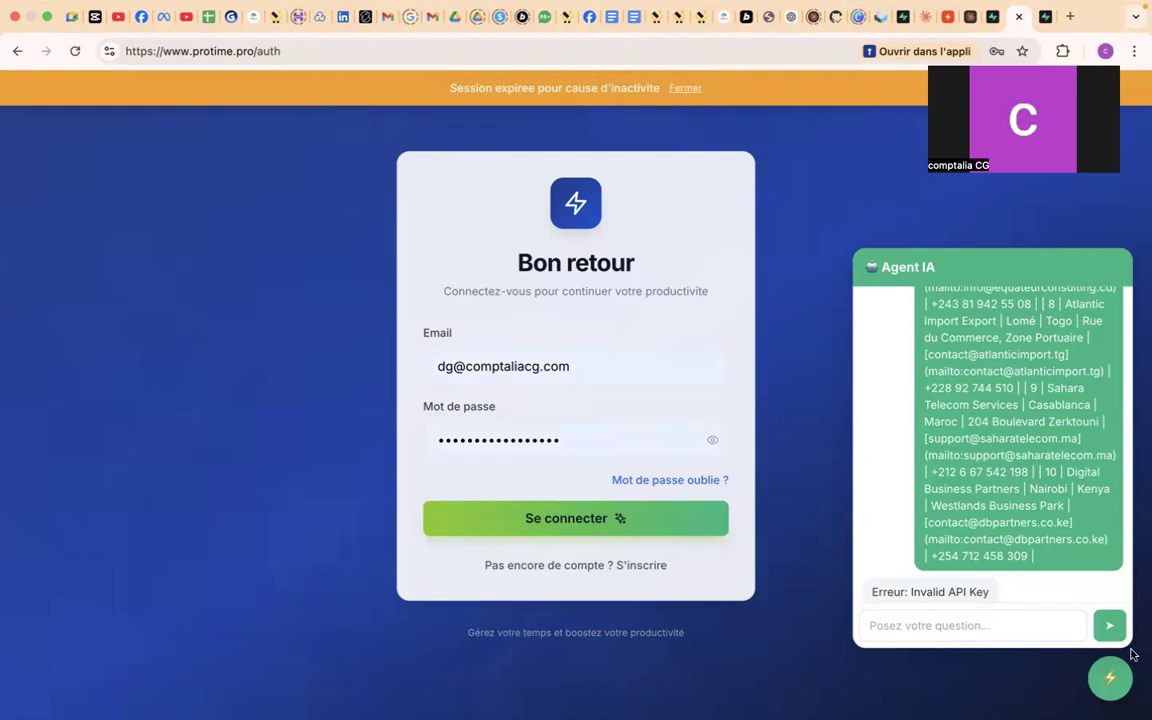
pyautogui.click(1111, 680)
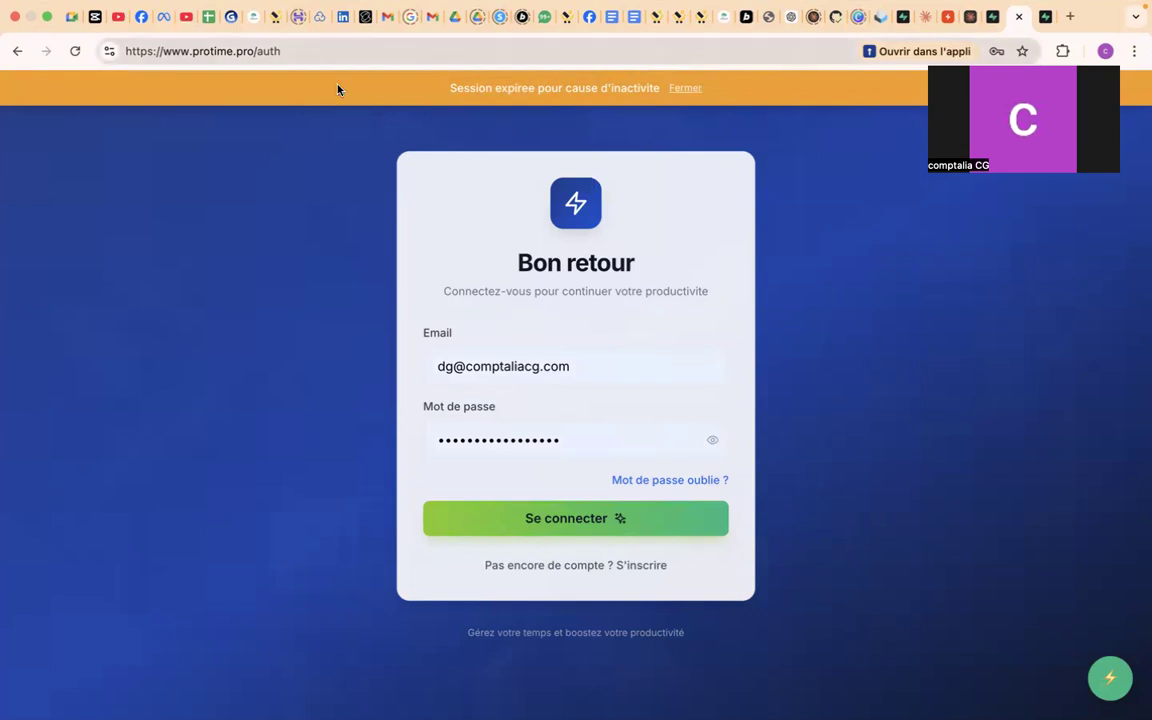
pyautogui.click(559, 527)
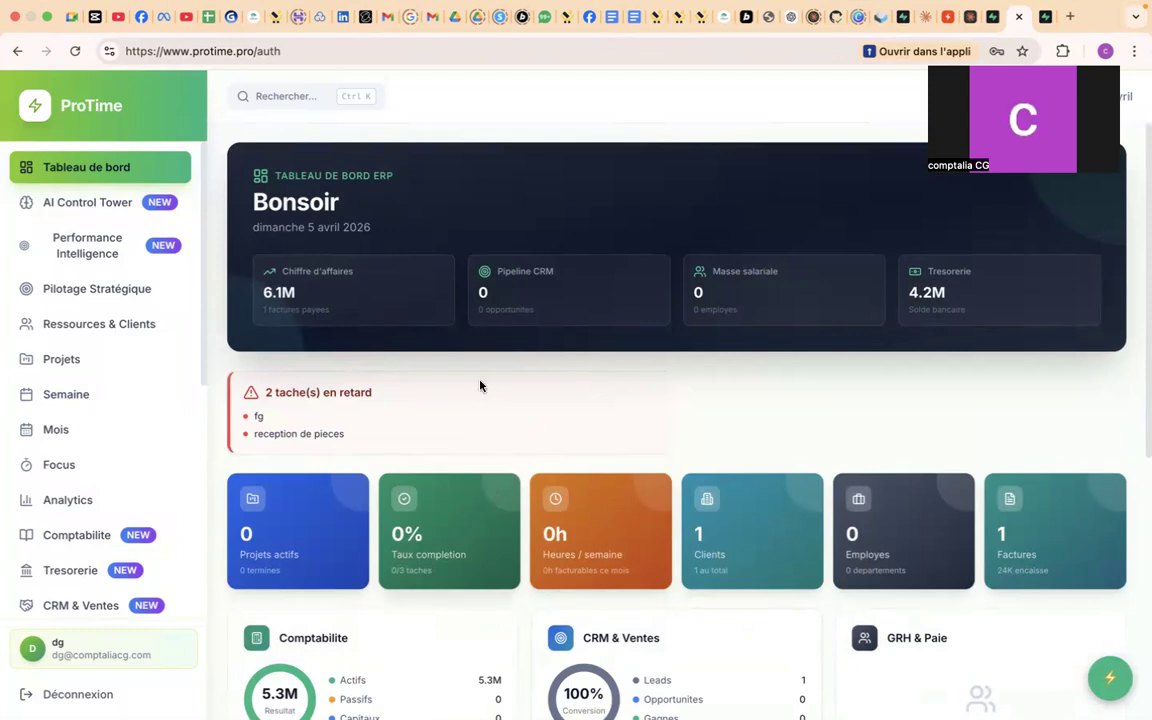
# - Examine the fiscal years in Comptabilite, viewing the new fiscal year form and the closure options for Exercice 2026 without applying either
pyautogui.click(86, 537)
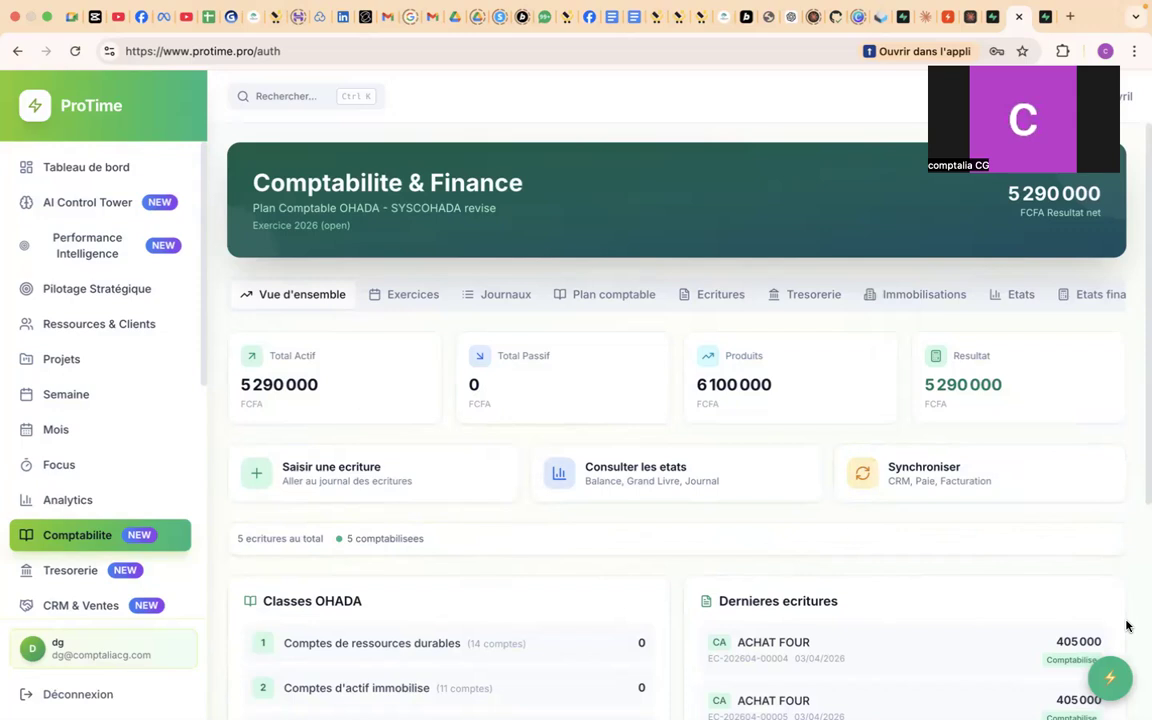
pyautogui.click(393, 296)
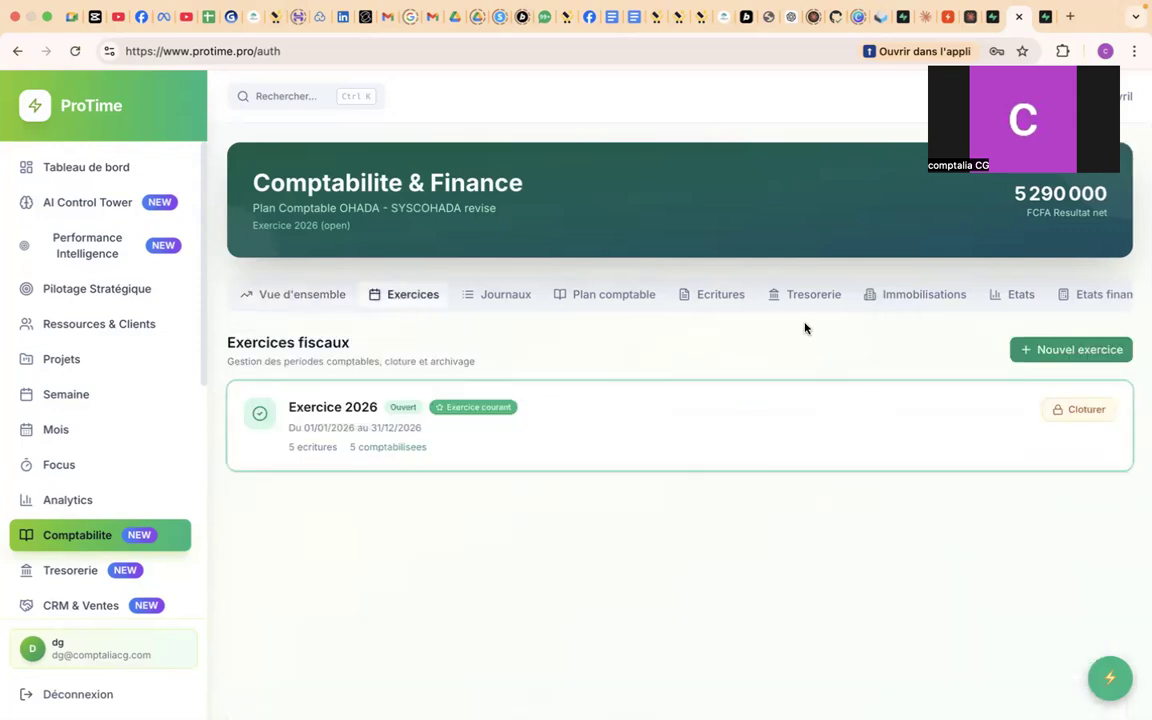
pyautogui.click(1027, 357)
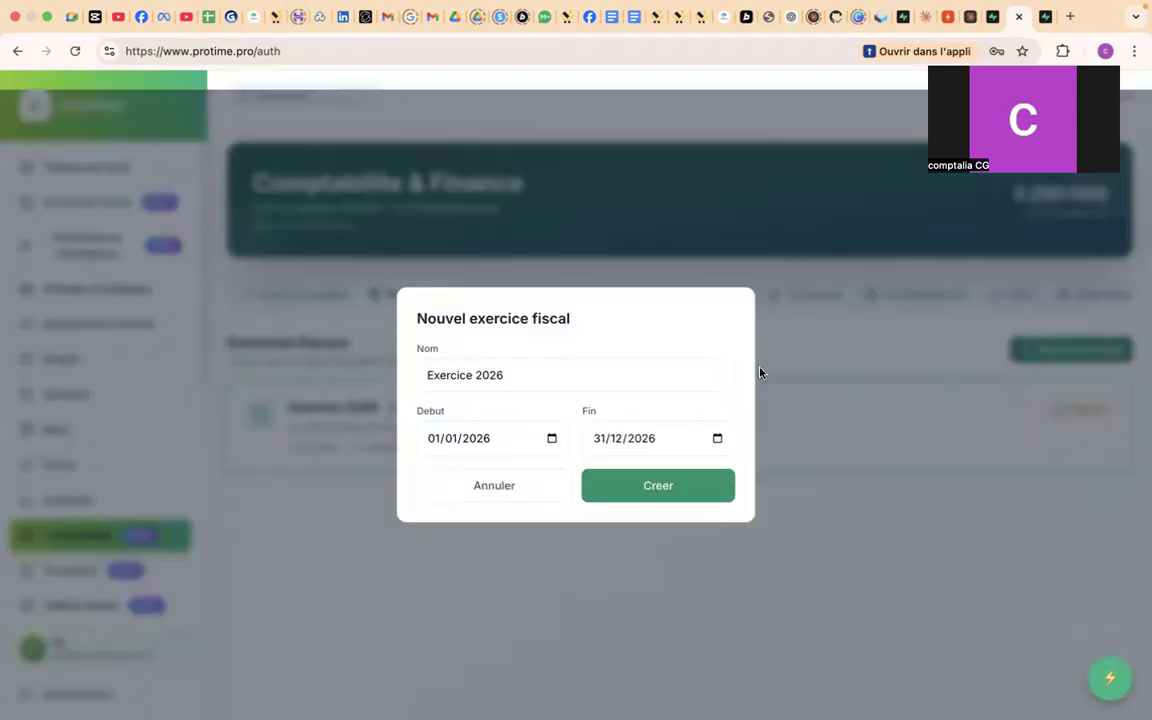
pyautogui.click(532, 375)
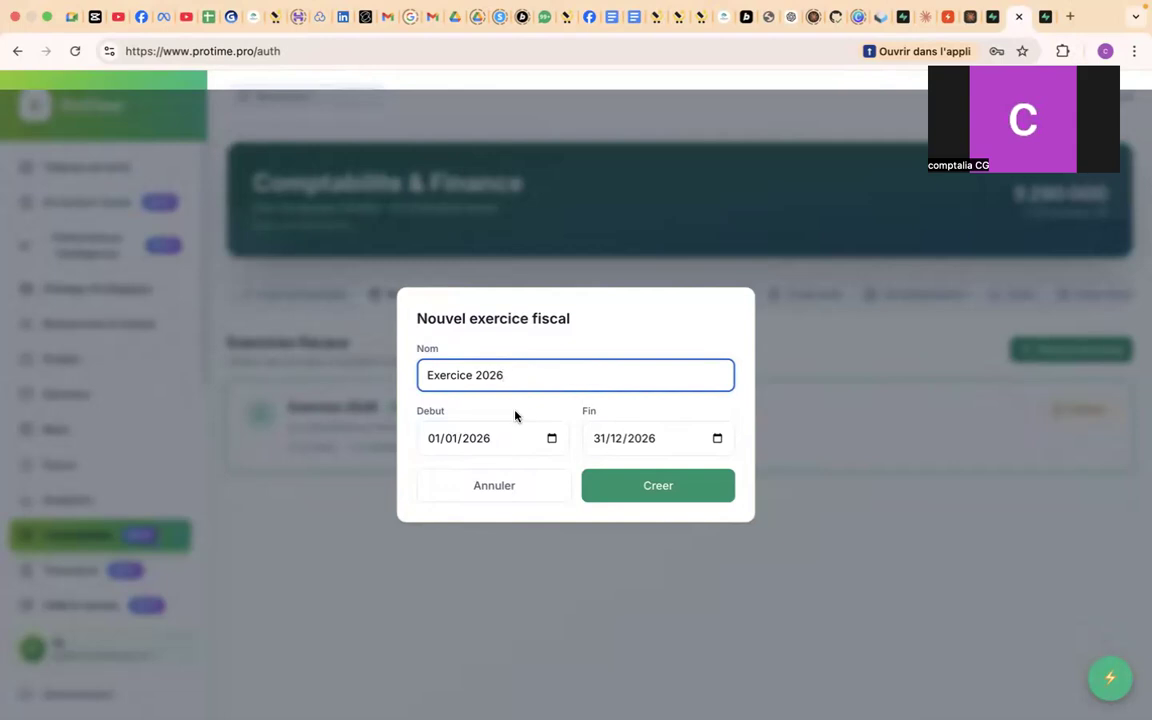
pyautogui.click(466, 493)
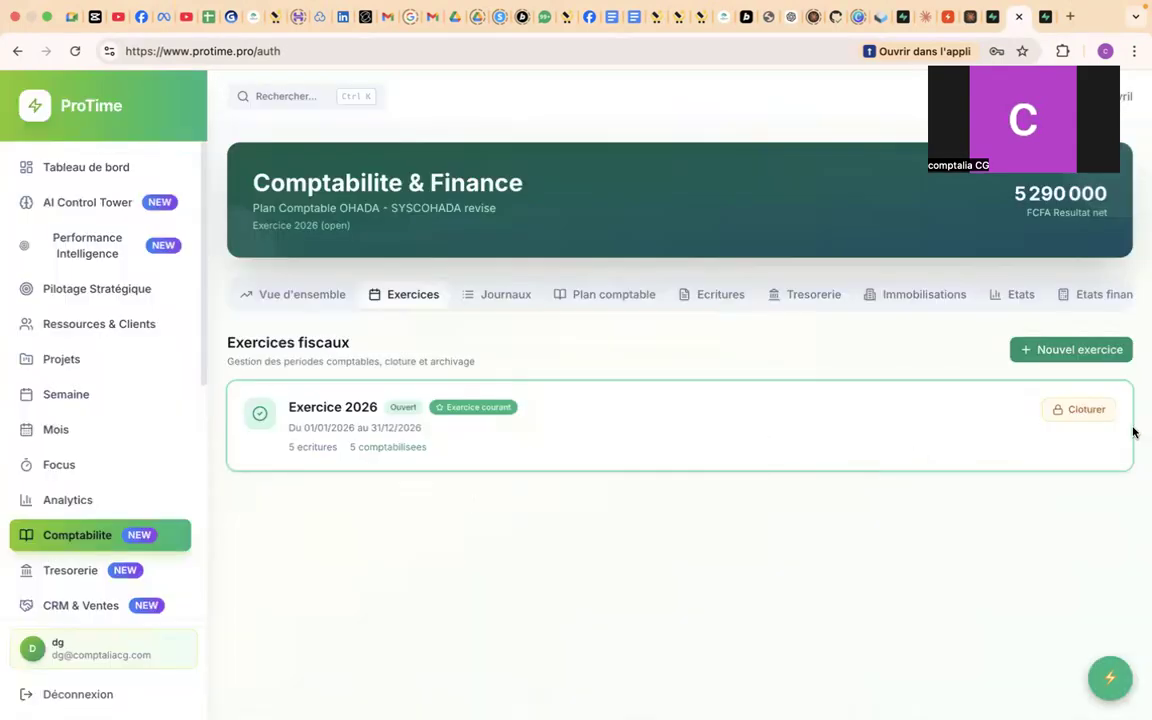
pyautogui.click(1086, 412)
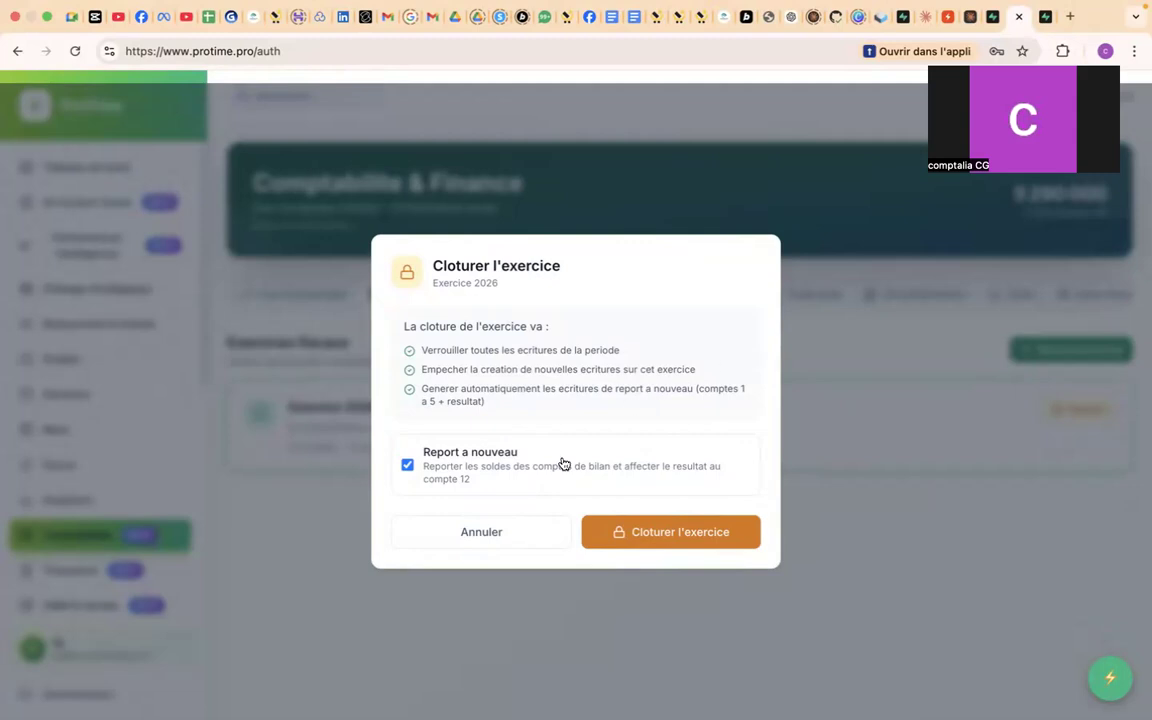
pyautogui.click(478, 531)
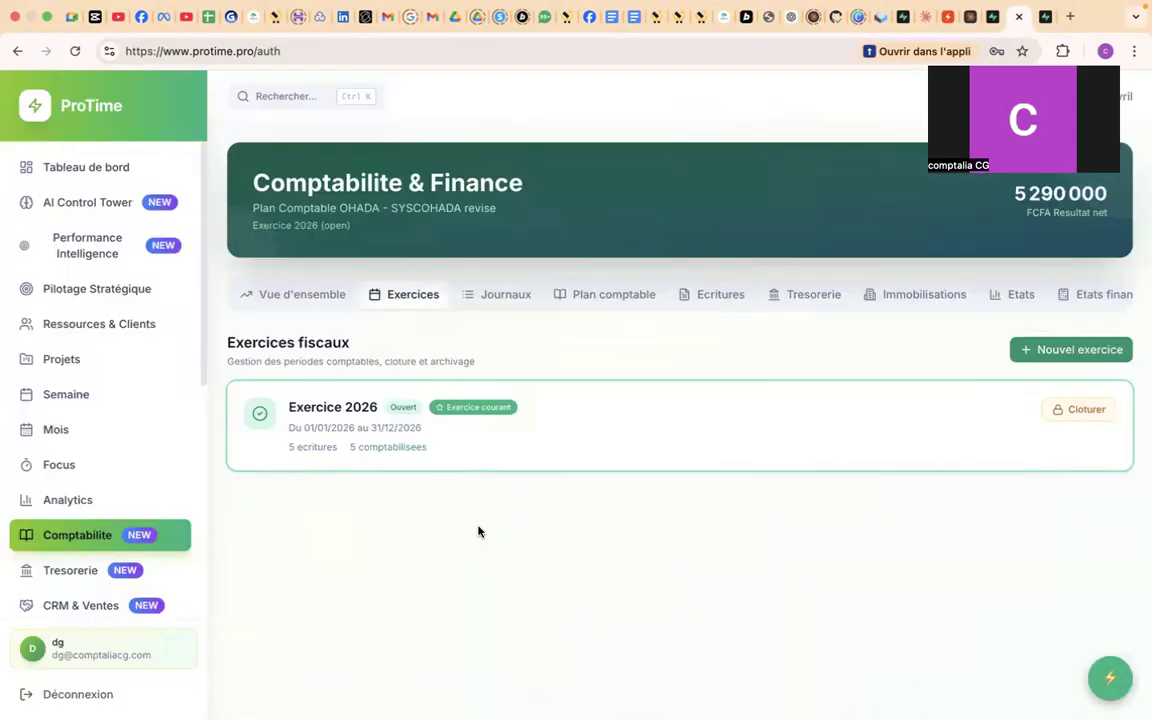
# - Review the accounting journals, the financial overview and the OHADA chart of accounts
pyautogui.click(494, 301)
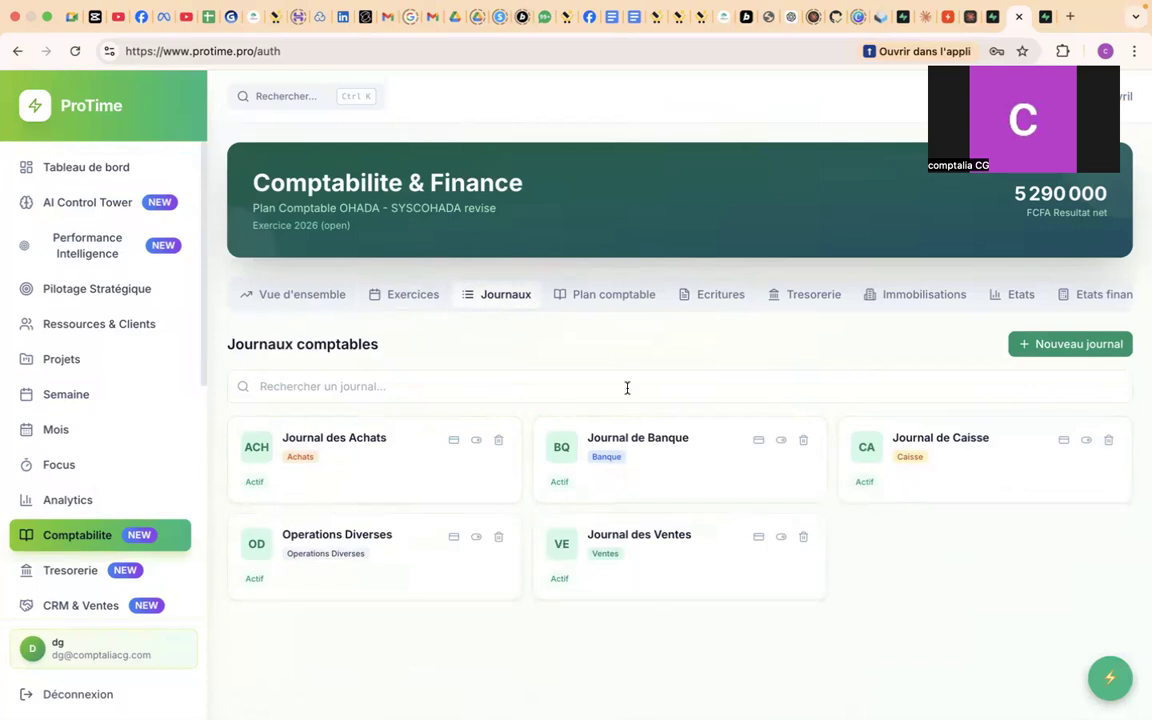
pyautogui.click(626, 301)
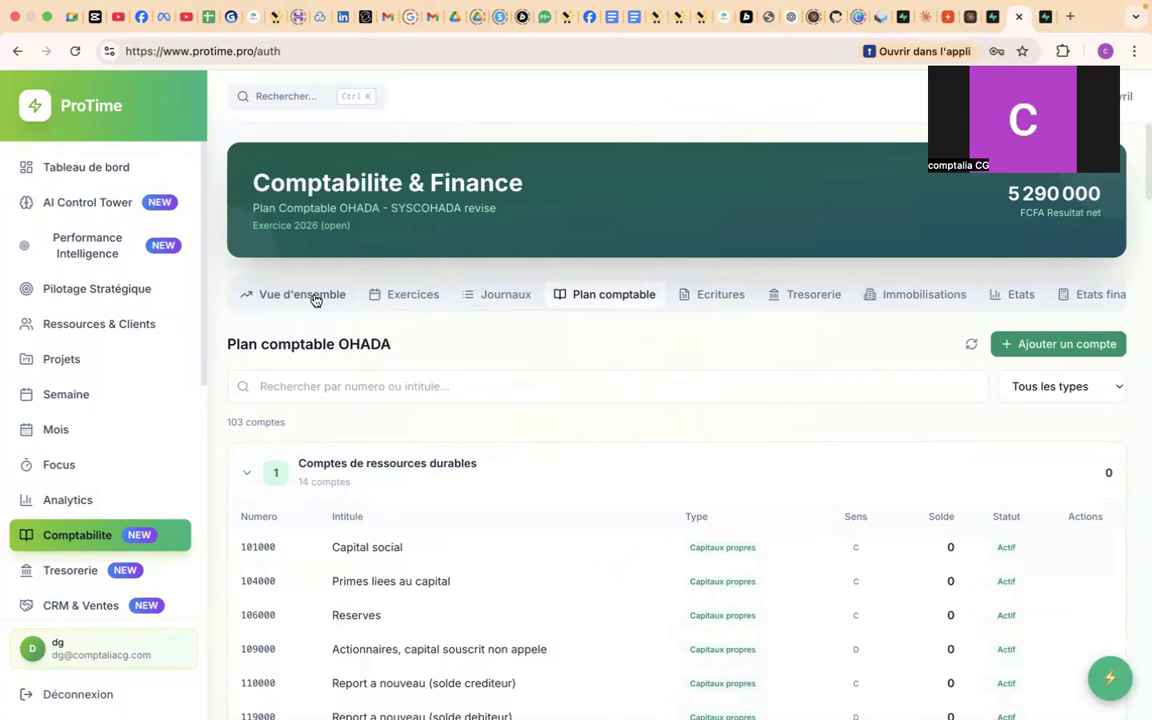
pyautogui.click(280, 294)
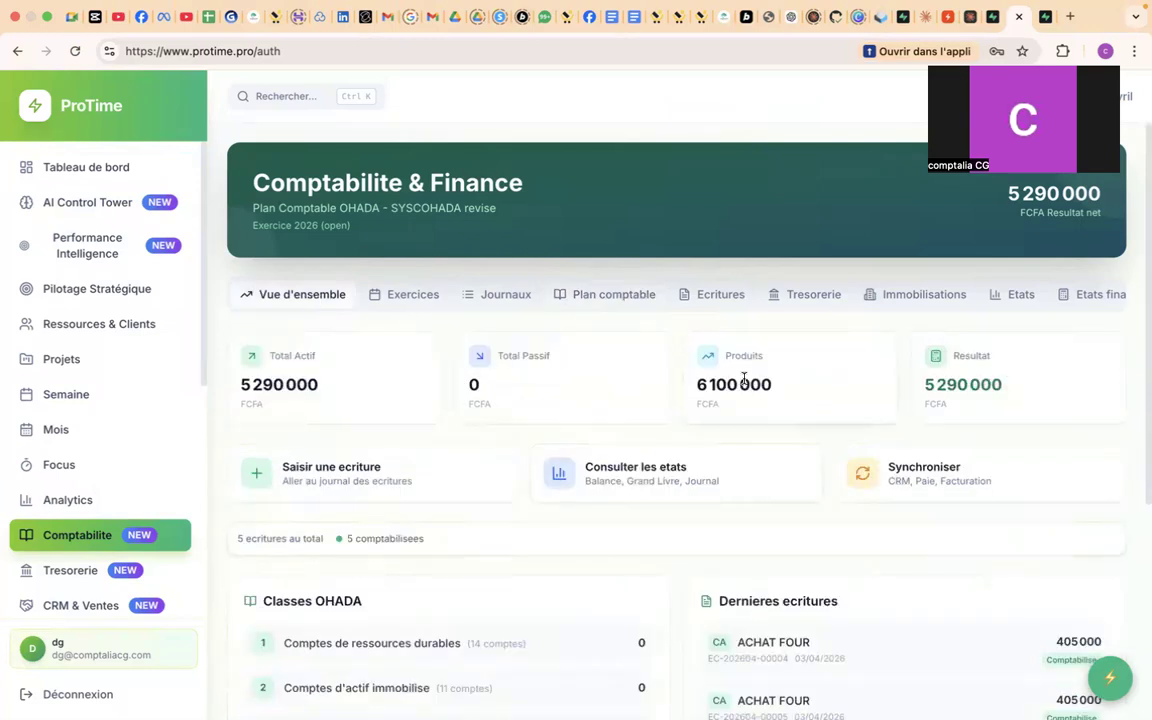
pyautogui.click(520, 303)
pyautogui.click(610, 296)
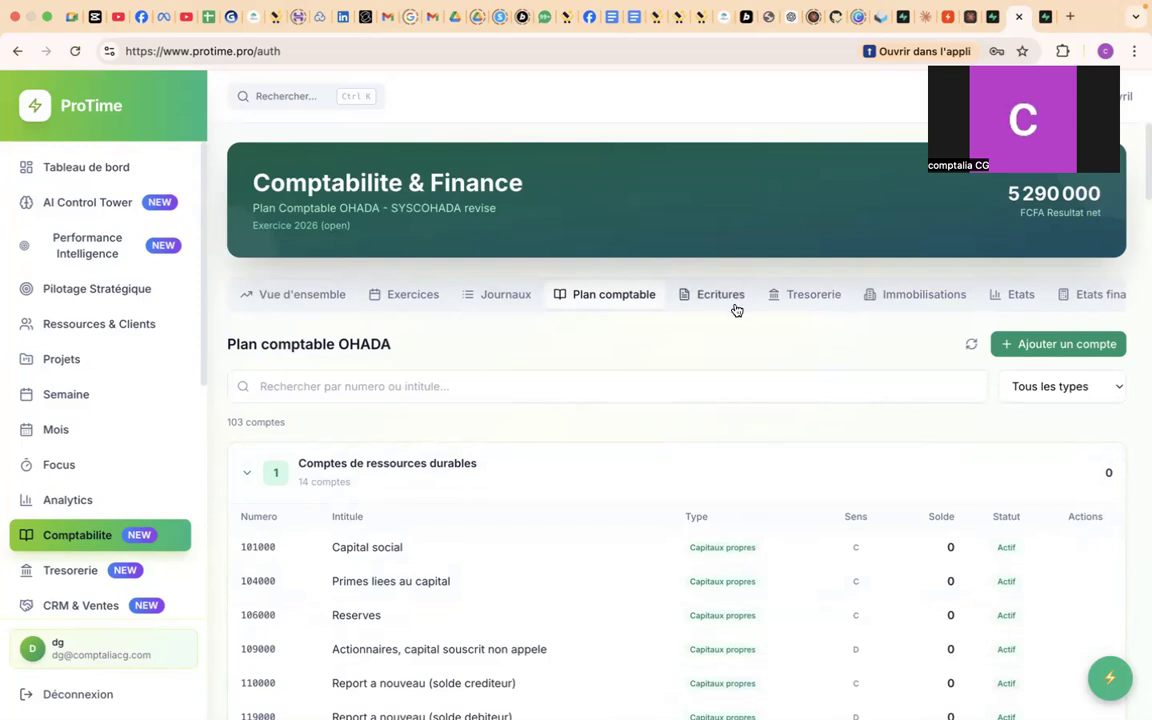
# - Create a new accounting entry in the VE - Journal des Ventes journal, dated 05/01/2026
pyautogui.click(708, 294)
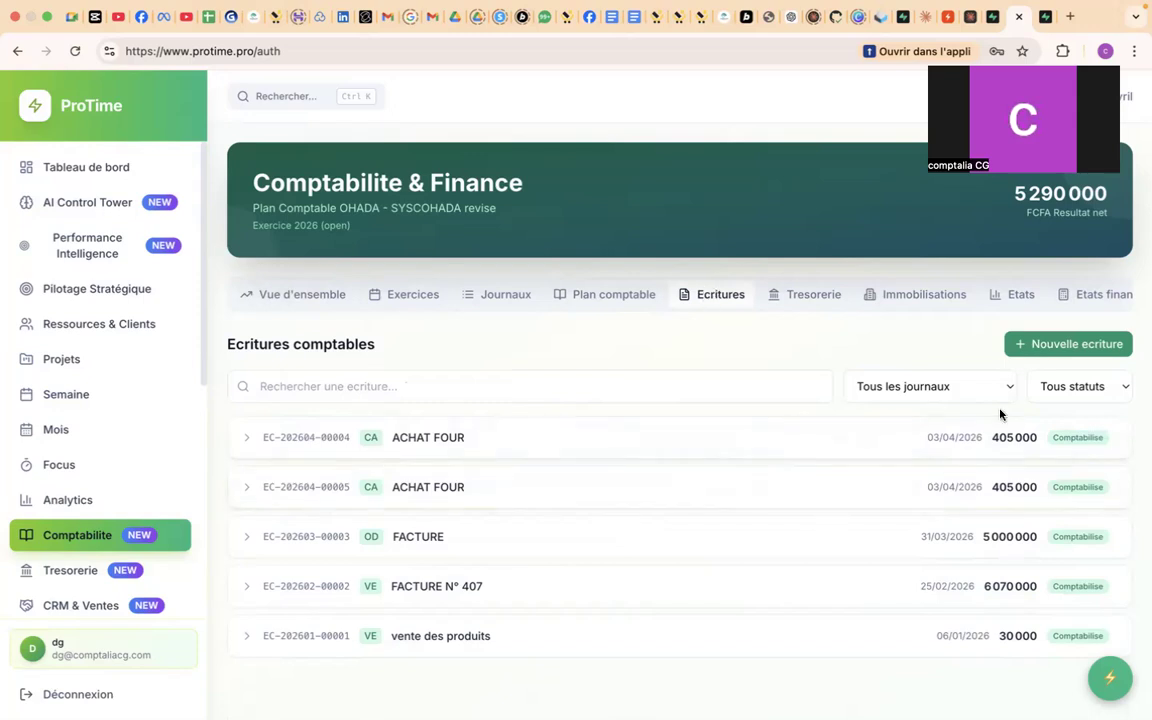
pyautogui.click(1075, 345)
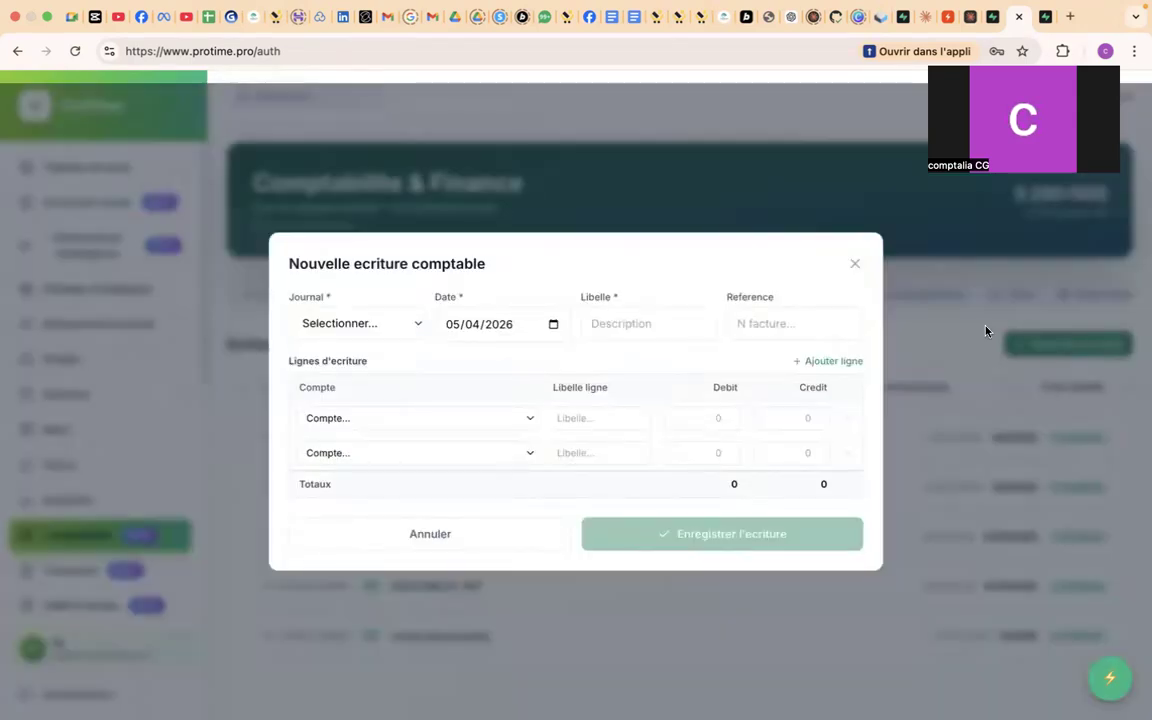
pyautogui.click(417, 321)
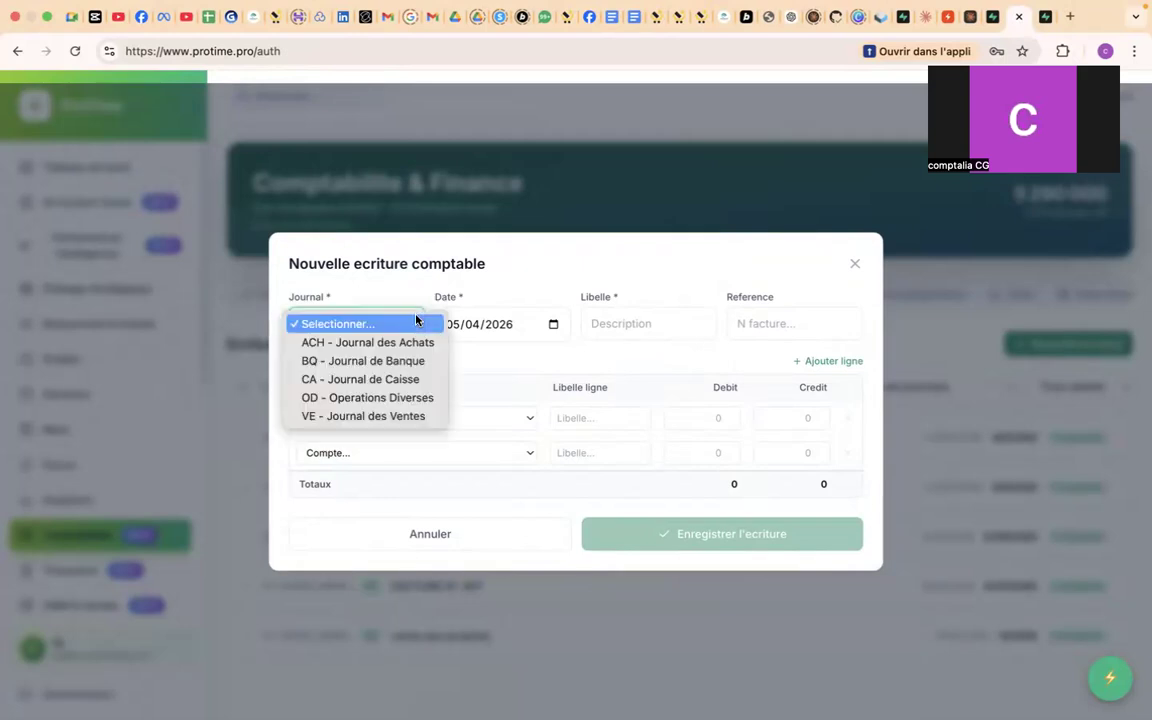
pyautogui.click(390, 417)
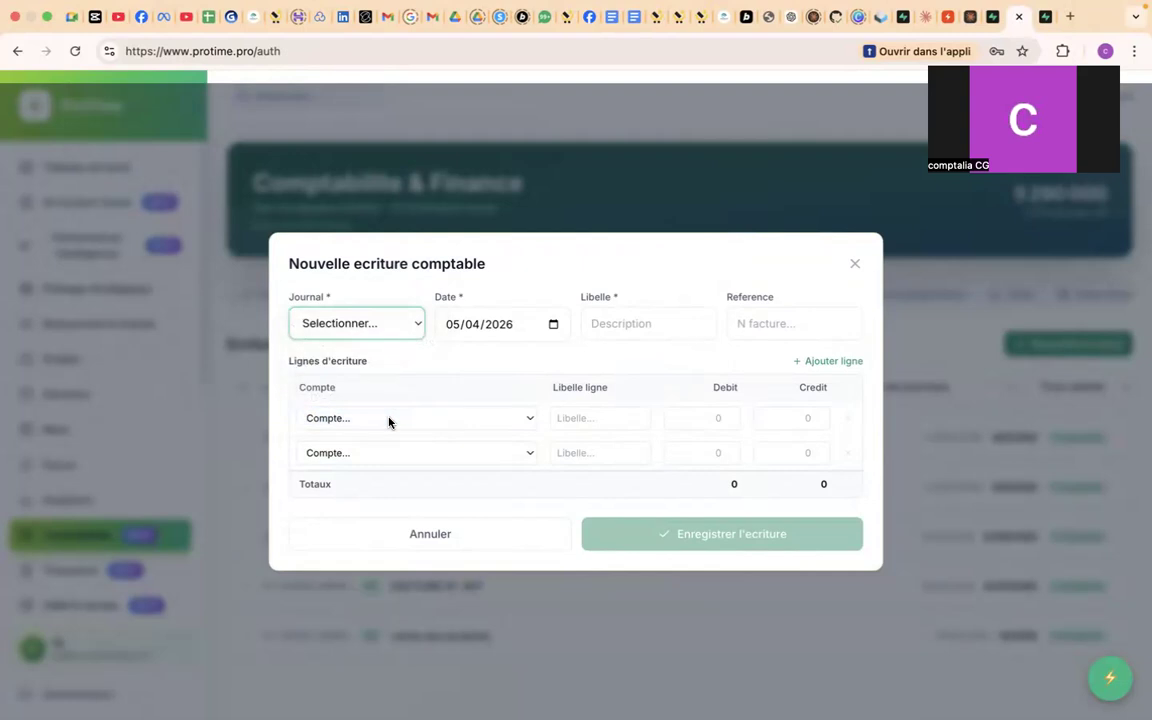
pyautogui.click(554, 325)
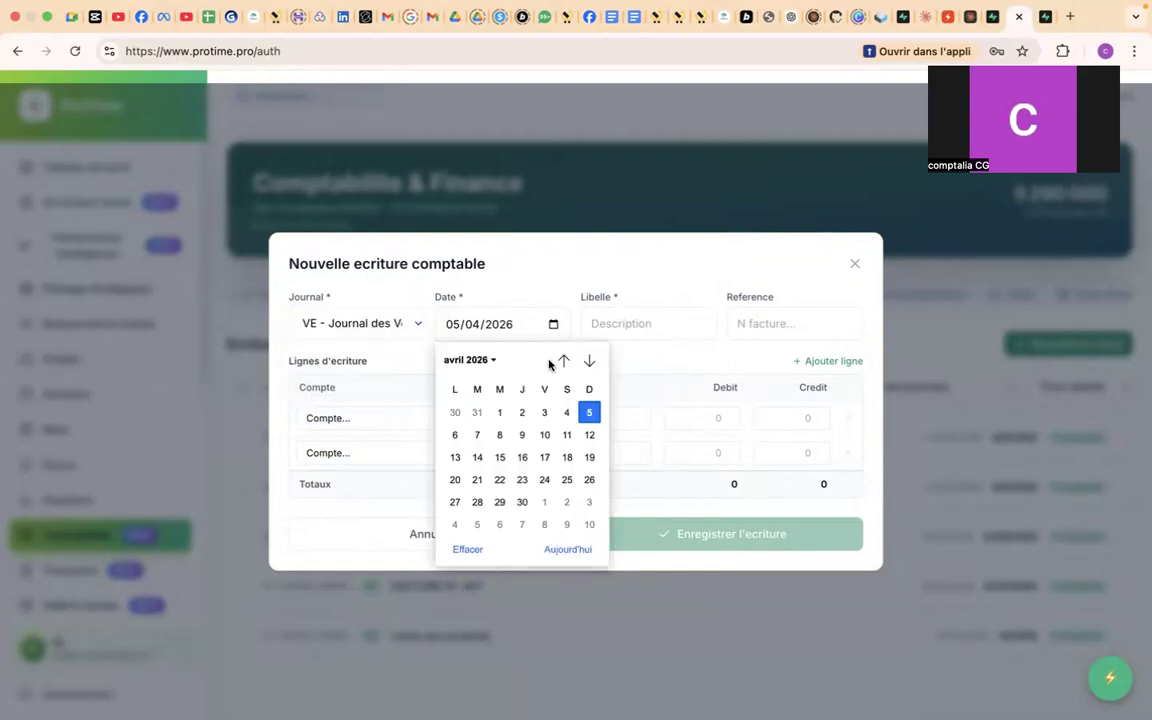
pyautogui.click(563, 360)
pyautogui.click(563, 360)
pyautogui.click(563, 360)
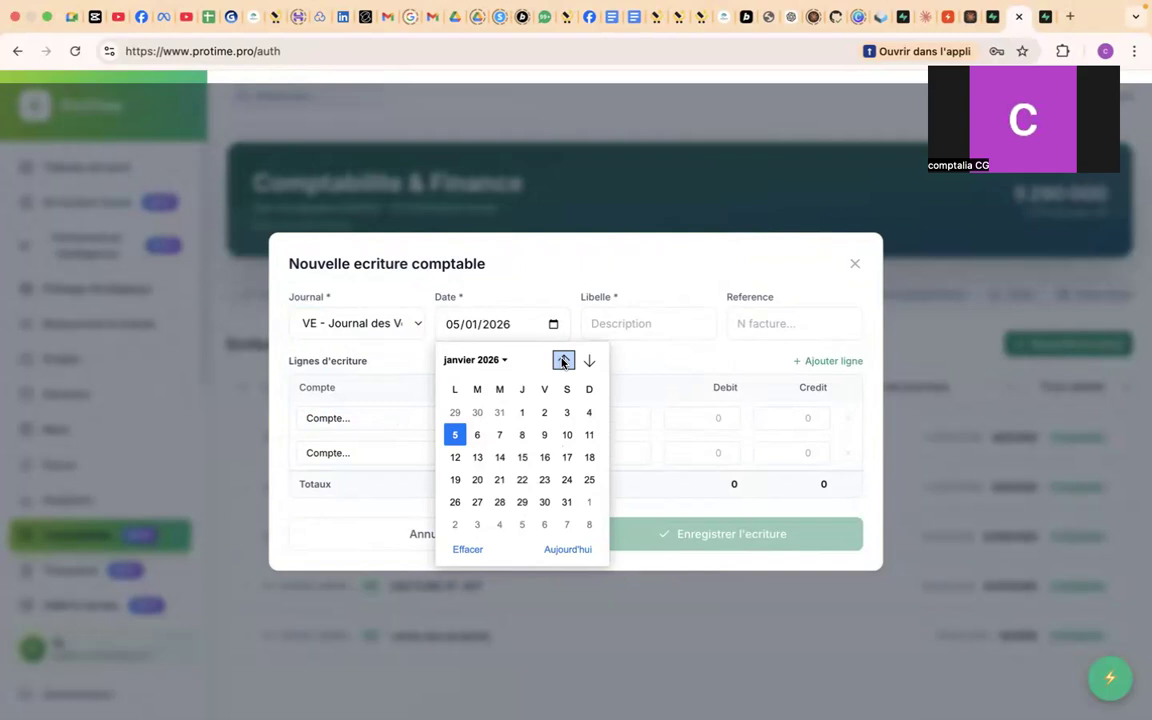
pyautogui.click(455, 435)
# - Set the entry's description to VTE and its reference to FACTURE N
pyautogui.click(625, 323)
pyautogui.write('VTE')
pyautogui.press('Tab')
pyautogui.write('F')
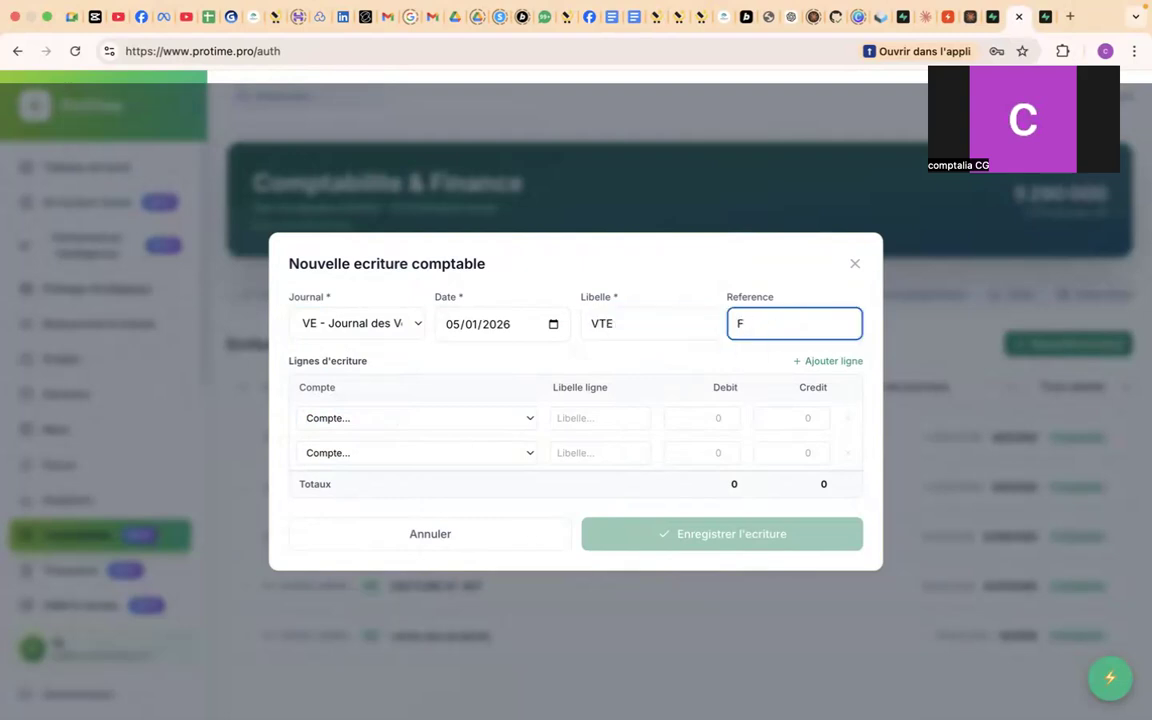
pyautogui.write('ACTURE N')
# - Assign account 411000 - Clients to the first line of the entry
pyautogui.click(398, 436)
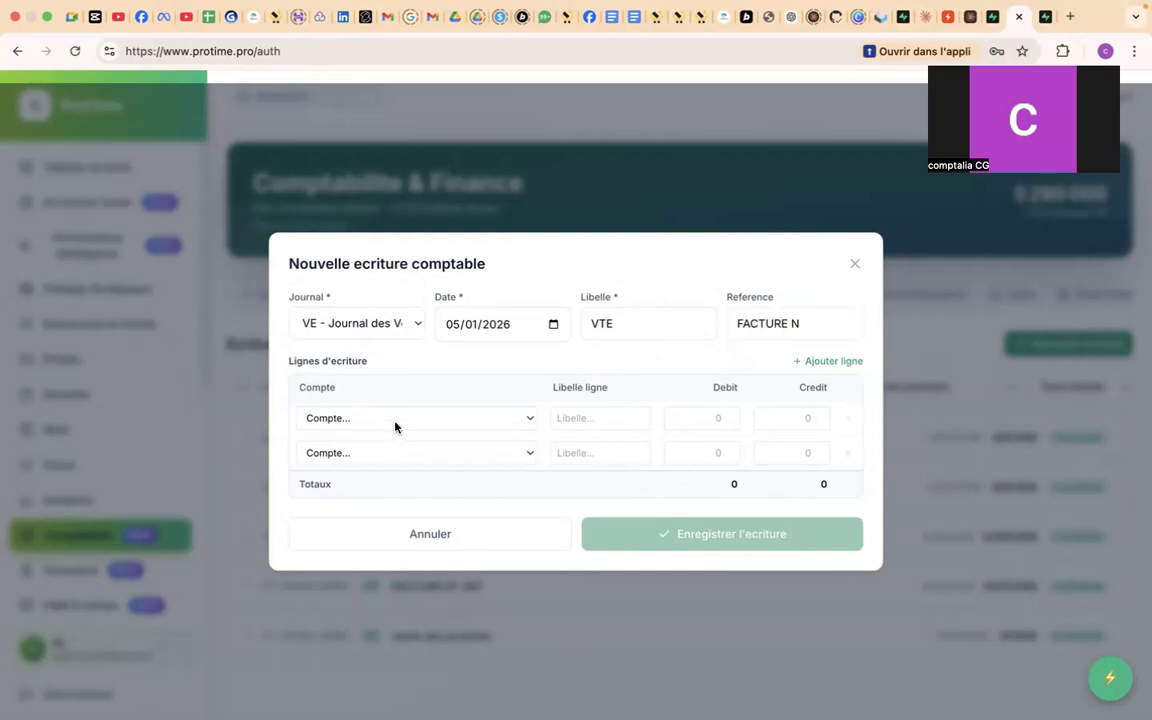
pyautogui.click(395, 425)
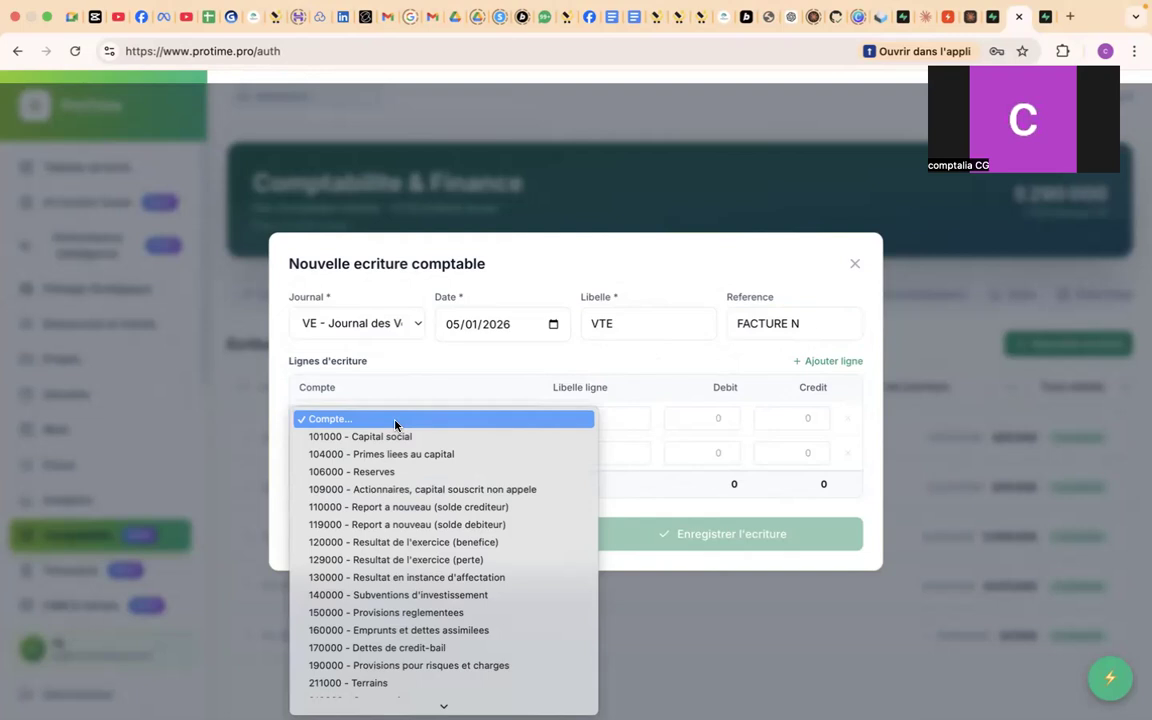
pyautogui.press('4')
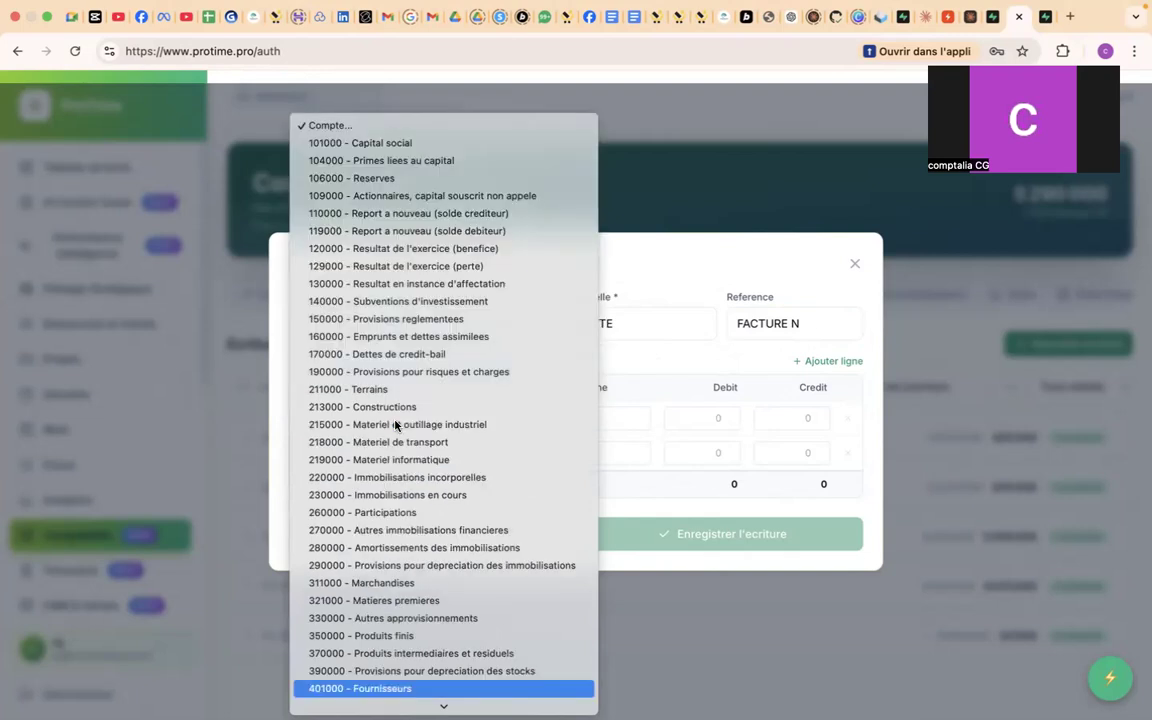
pyautogui.press('Down')
pyautogui.press('Down')
pyautogui.press('Down')
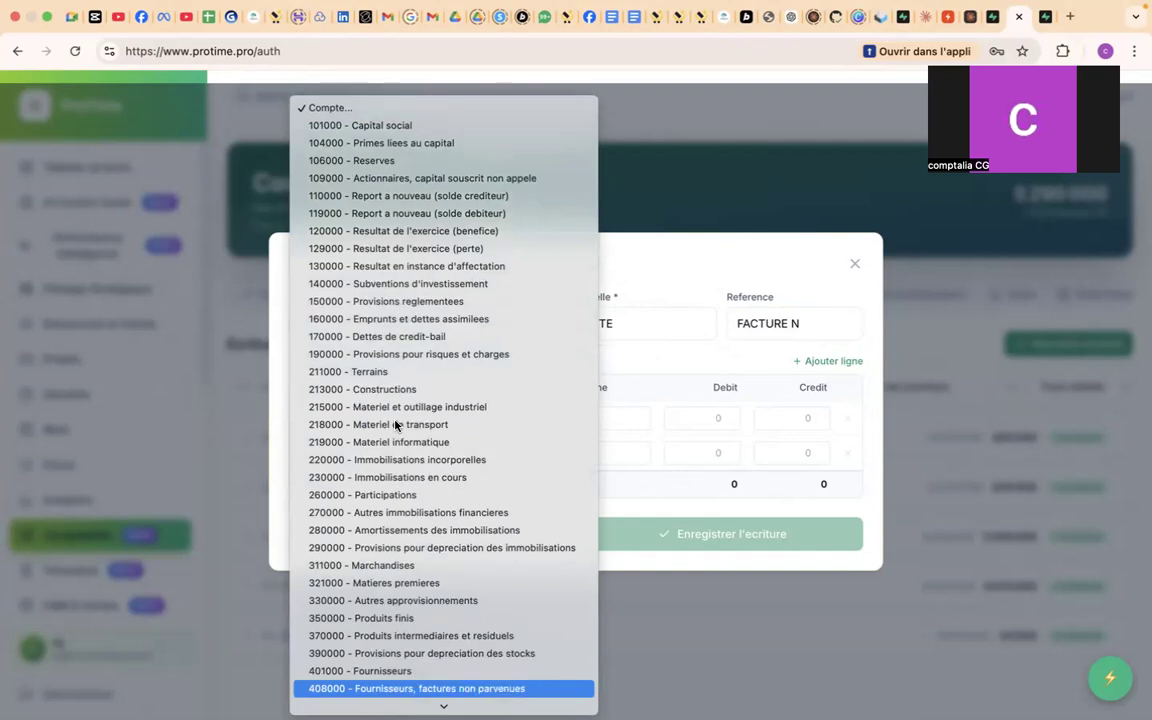
pyautogui.press('Return')
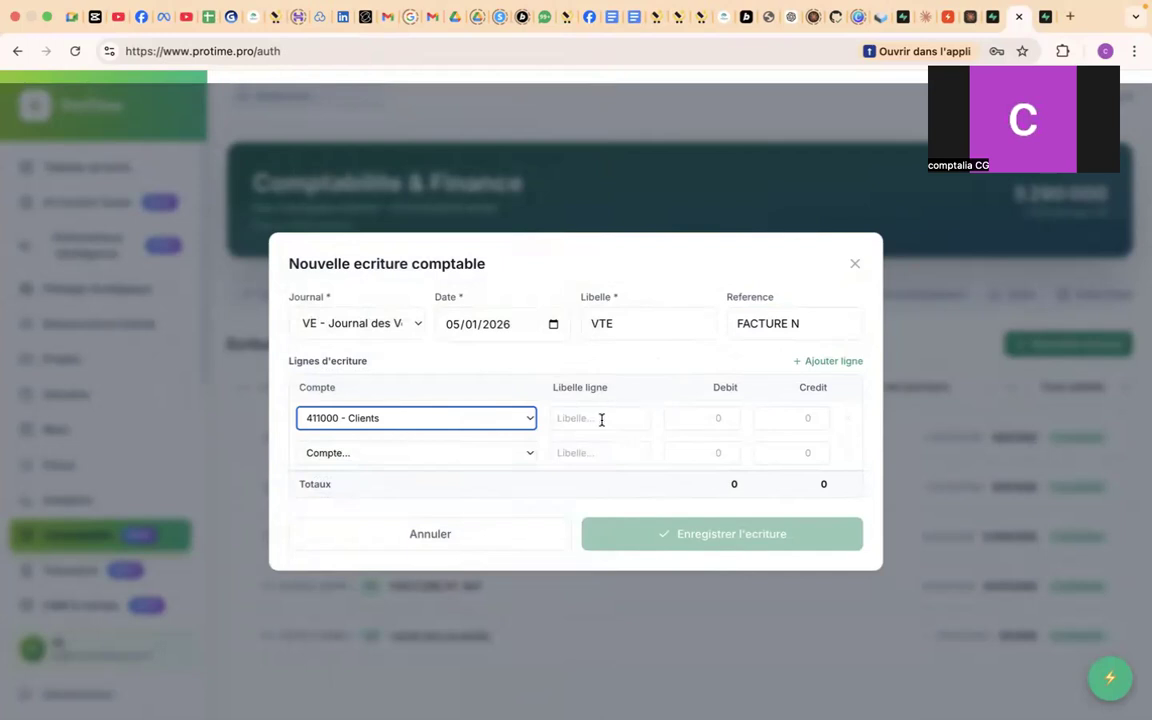
# - Label the Clients line FACTN and give it a debit of 700000
pyautogui.click(603, 420)
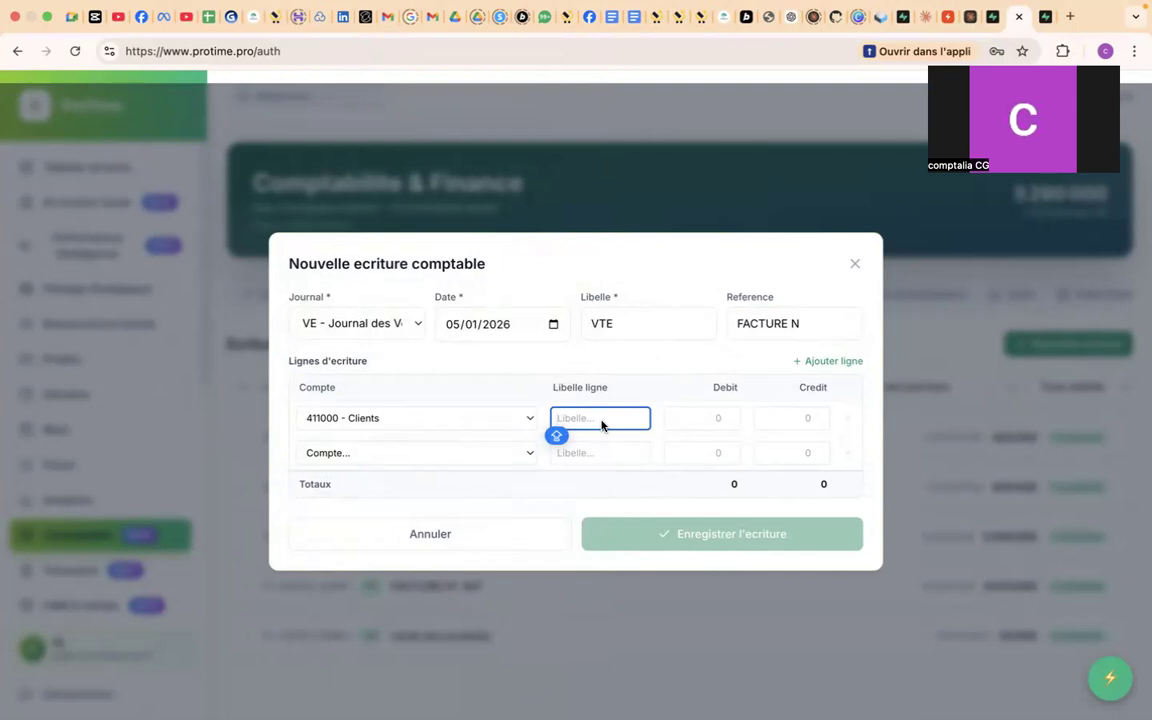
pyautogui.write('VENTE')
pyautogui.press('BackSpace')
pyautogui.press('BackSpace')
pyautogui.press('BackSpace')
pyautogui.press('BackSpace')
pyautogui.press('BackSpace')
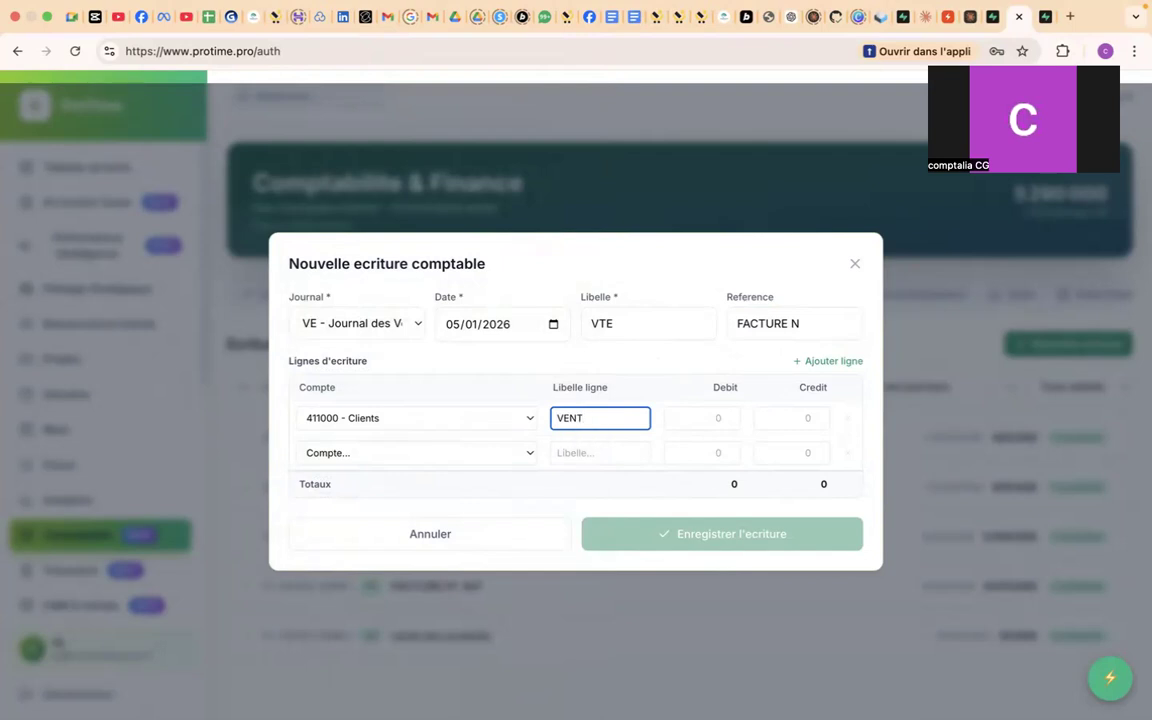
pyautogui.write('FC')
pyautogui.press('BackSpace')
pyautogui.write('ACTN')
pyautogui.press('Tab')
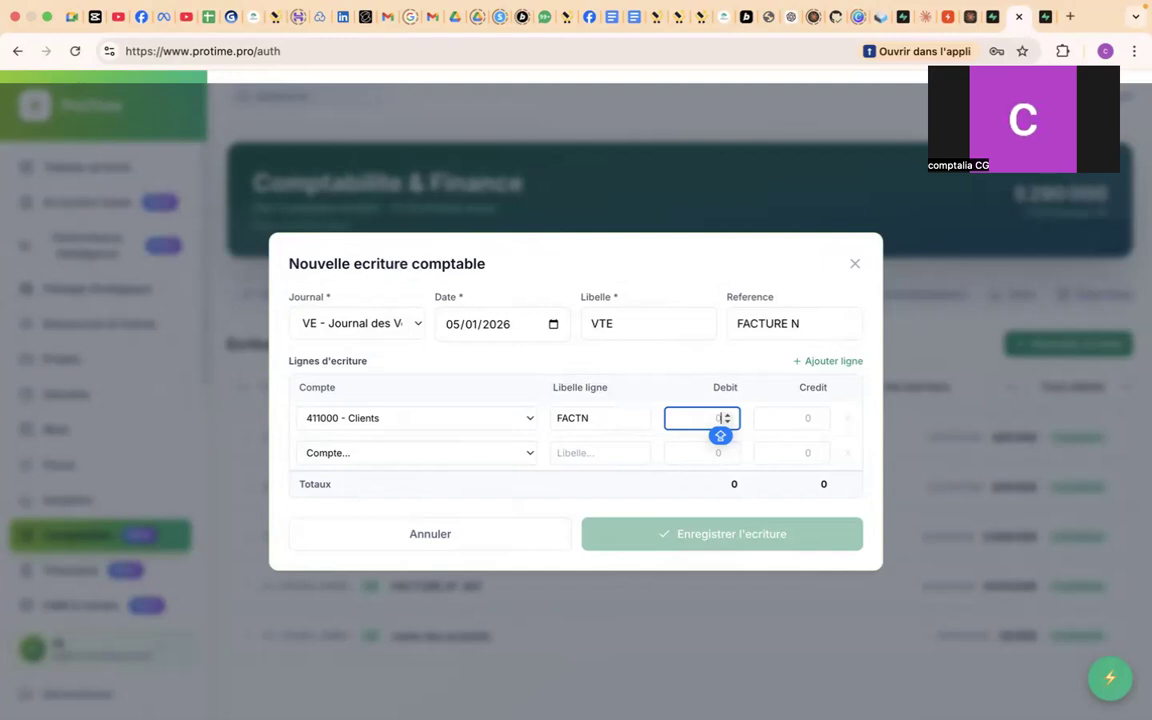
pyautogui.write('700000')
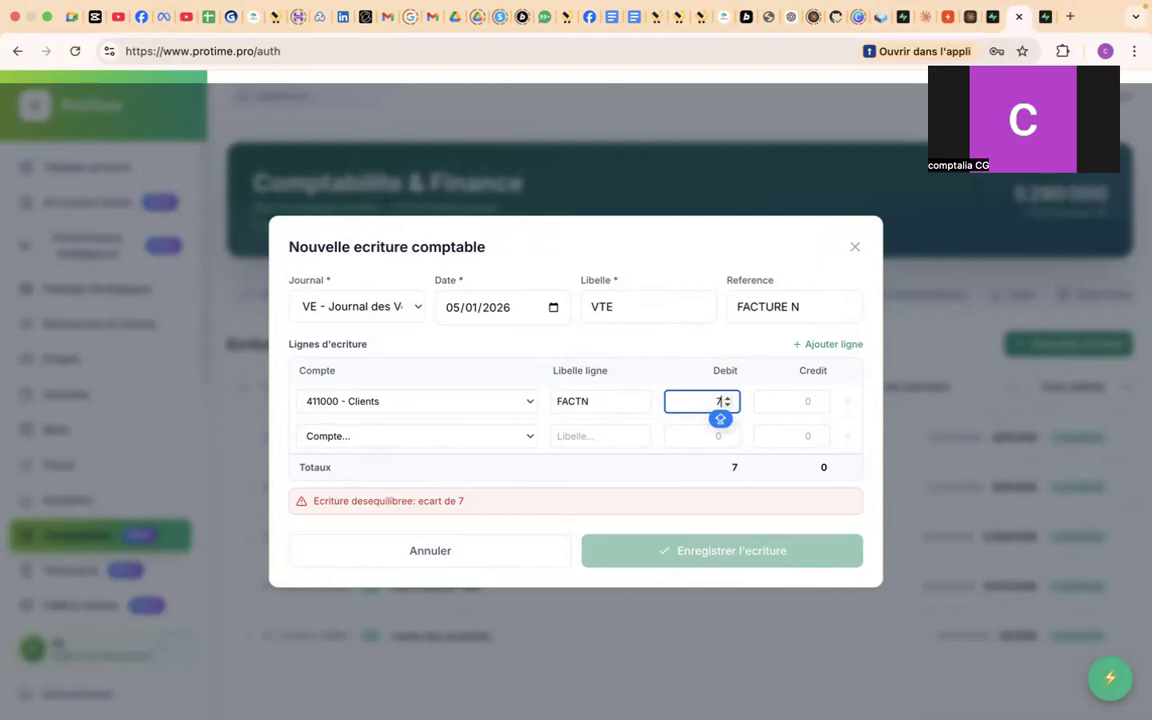
pyautogui.press('capslock')
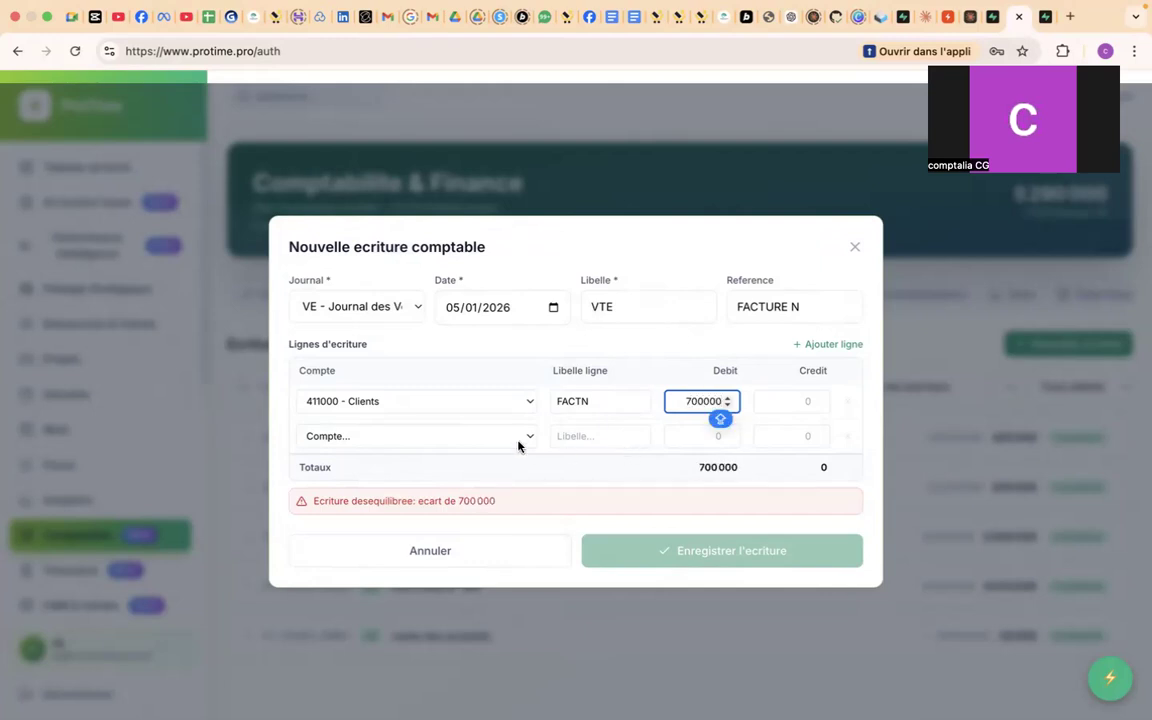
# - Assign account 706000 - Services vendus to the second line of the entry
pyautogui.click(423, 436)
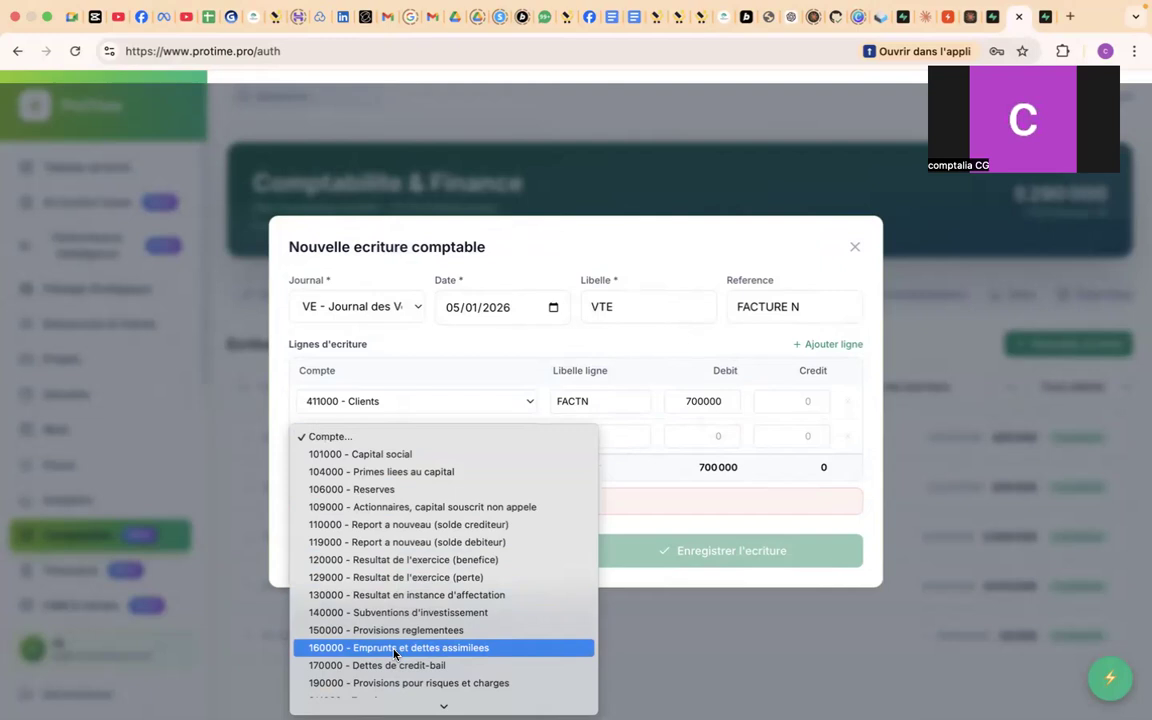
pyautogui.press('7')
pyautogui.press('Down')
pyautogui.press('Down')
pyautogui.press('Down')
pyautogui.press('Down')
pyautogui.press('Down')
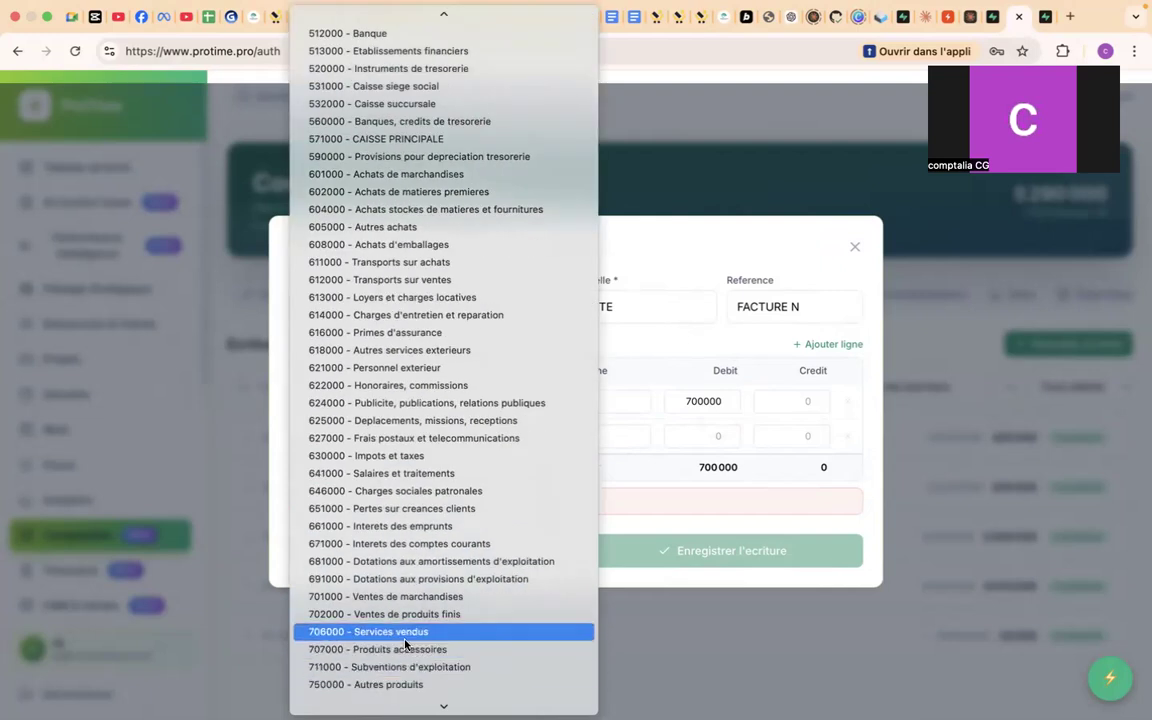
pyautogui.click(407, 632)
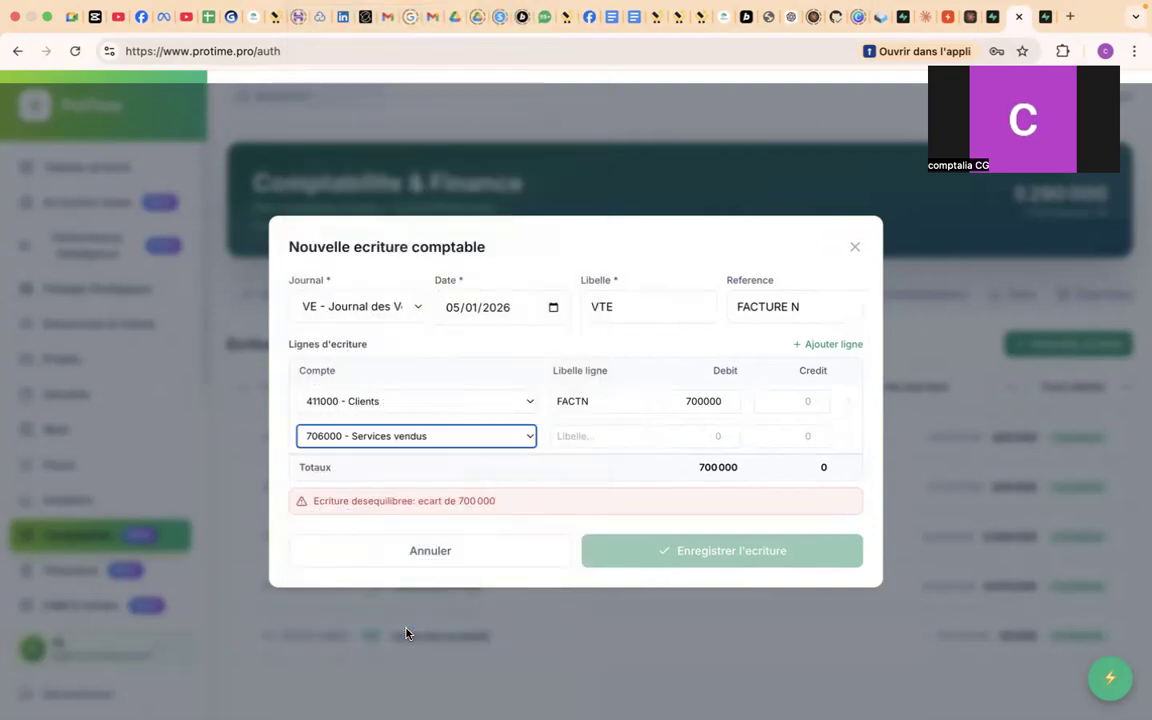
pyautogui.press('Tab')
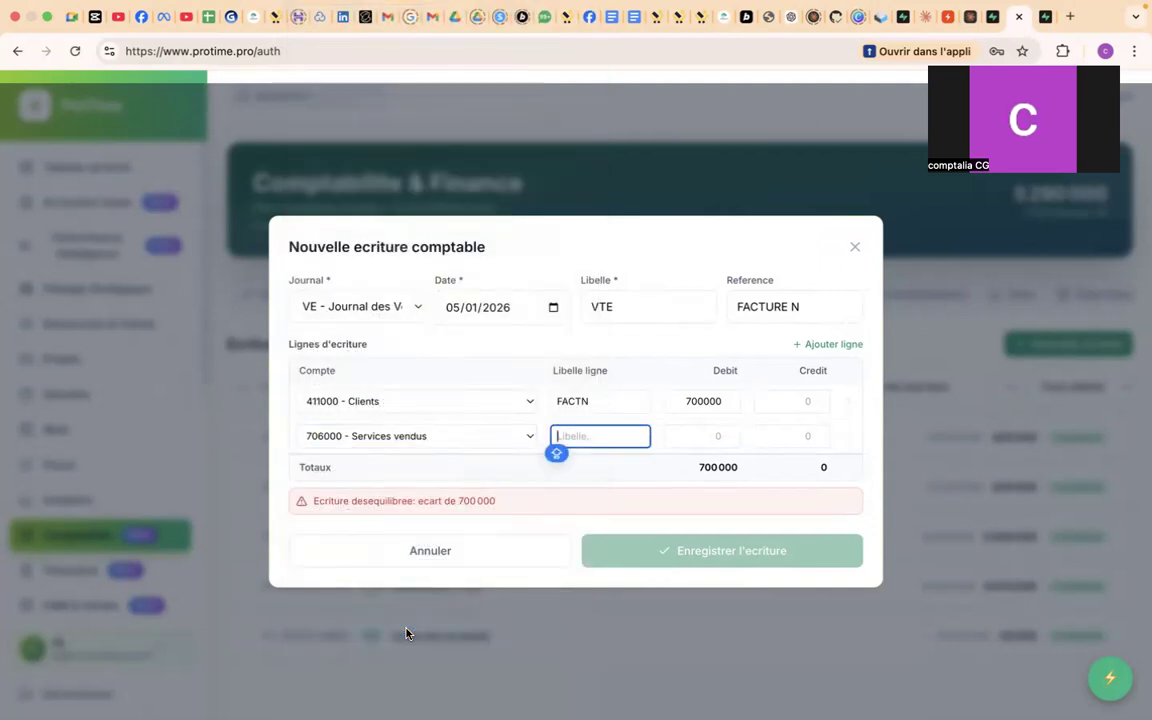
# - Label the Services vendus line FACT and give it a credit of 70000
pyautogui.write('FACT')
pyautogui.press('Tab')
pyautogui.press('Tab')
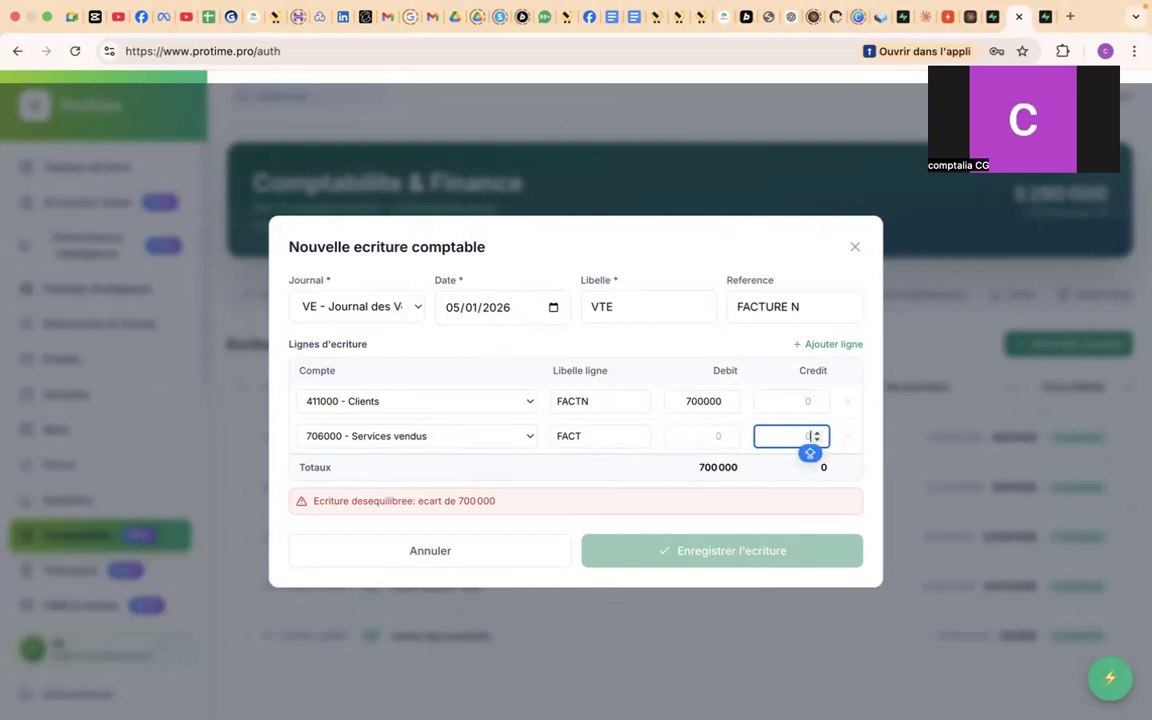
pyautogui.write('70000')
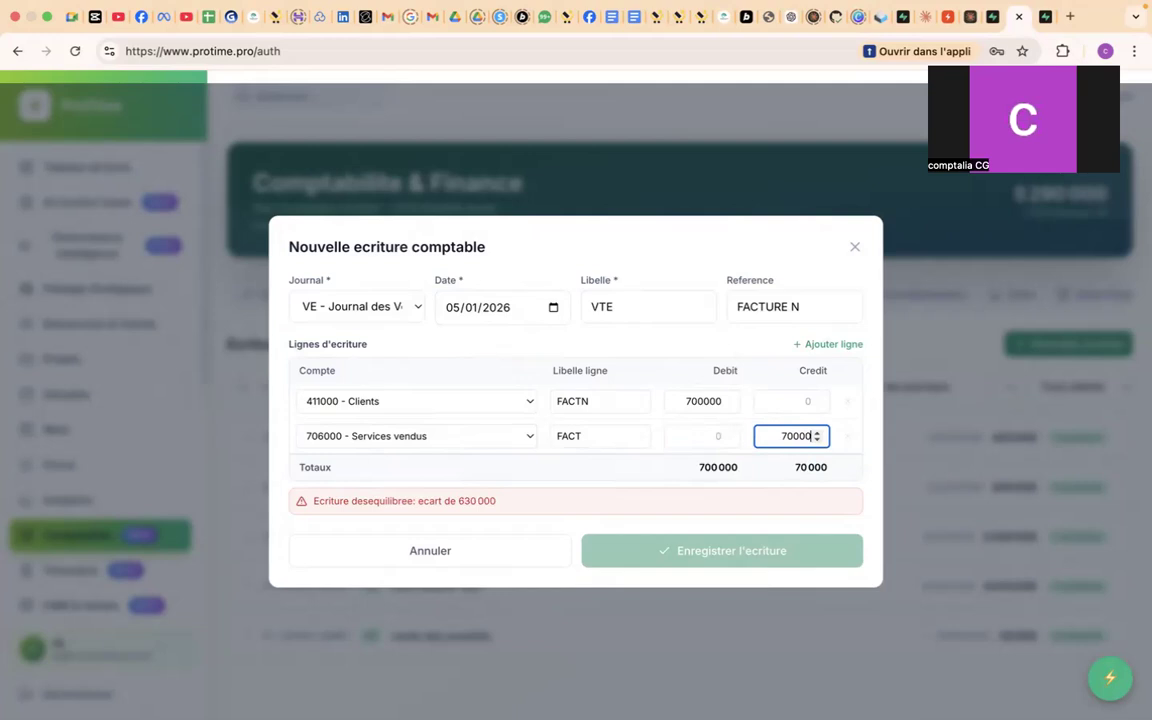
pyautogui.write('0')
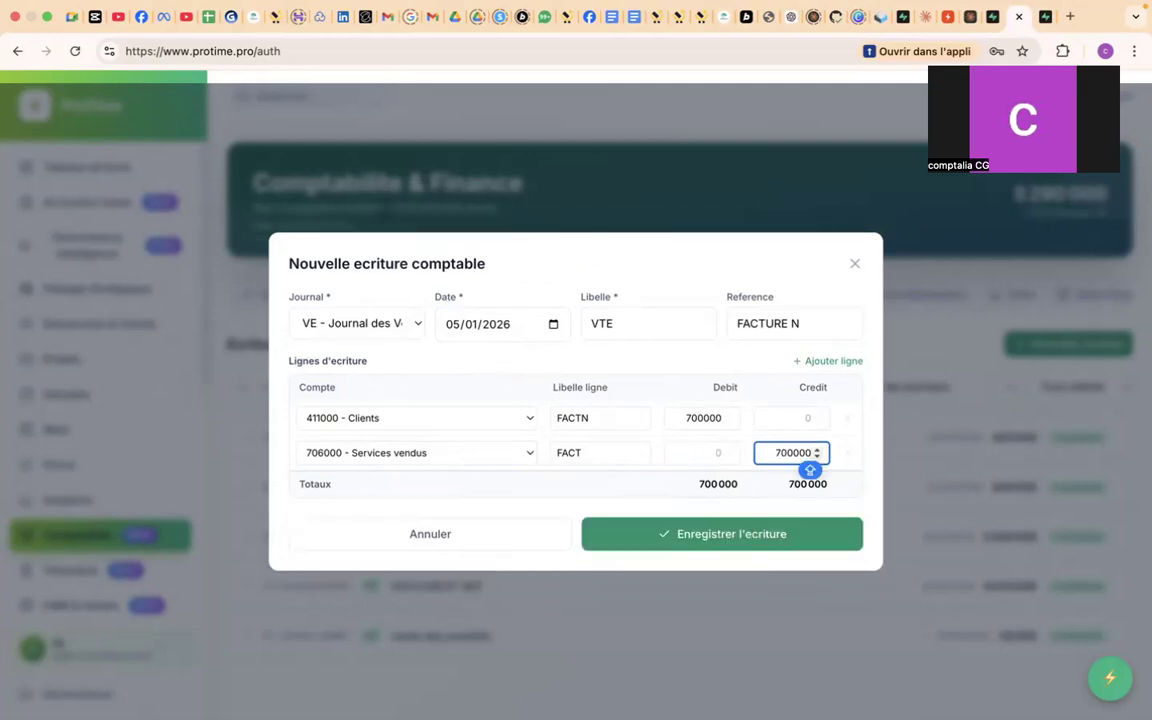
pyautogui.press('BackSpace')
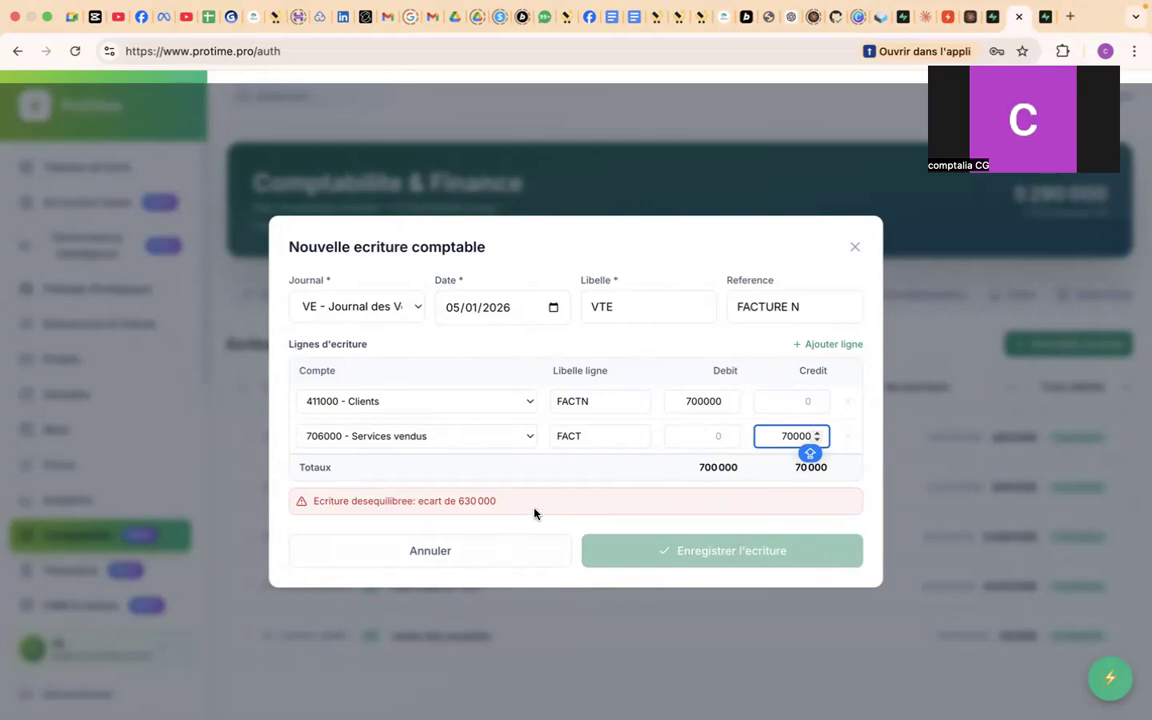
# - Add a third line to the entry and assign it account 701000 - Ventes de marchandises
pyautogui.click(812, 345)
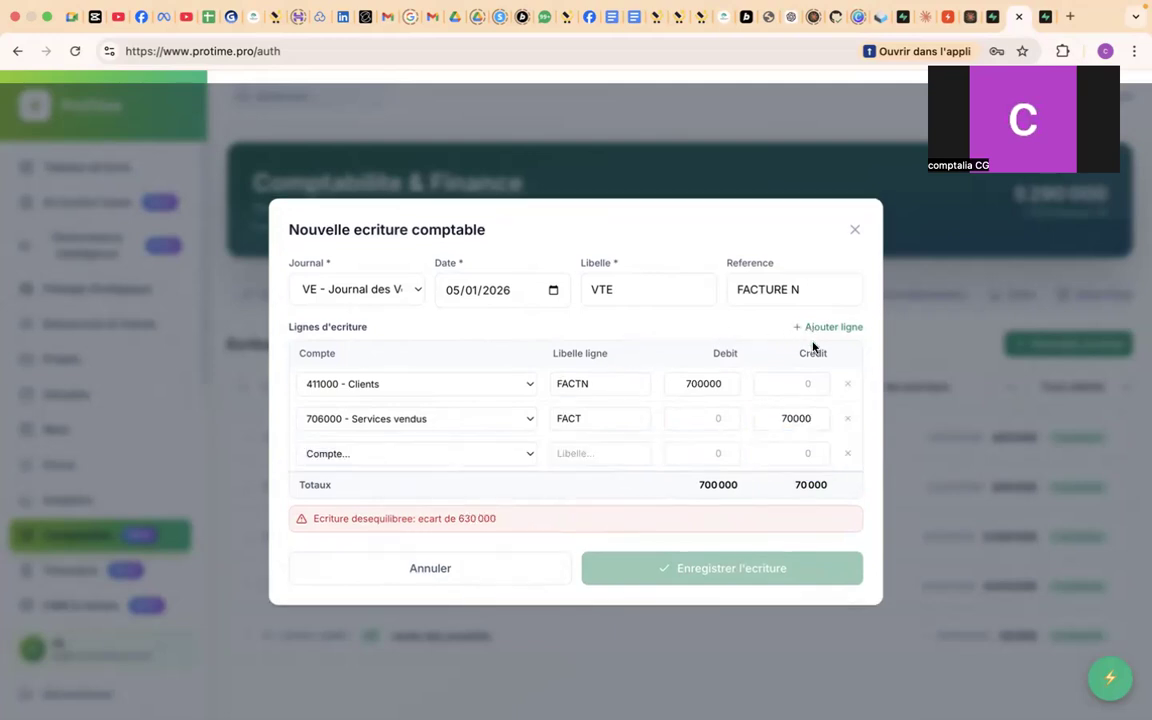
pyautogui.click(505, 457)
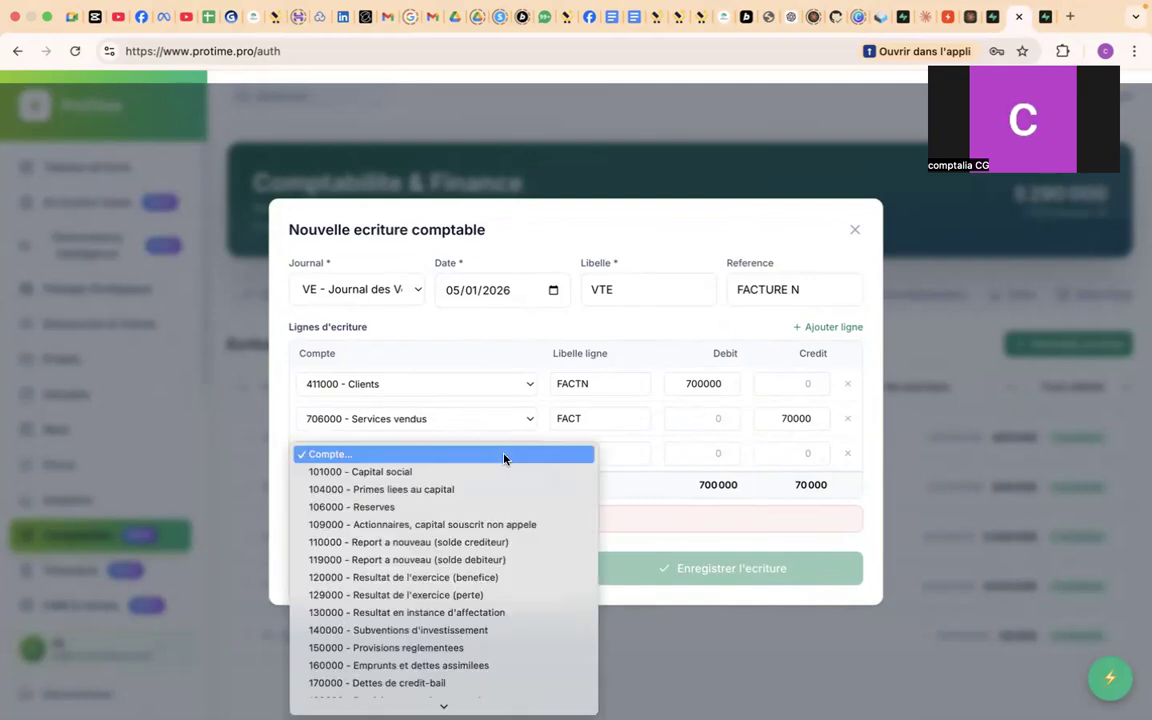
pyautogui.press('7')
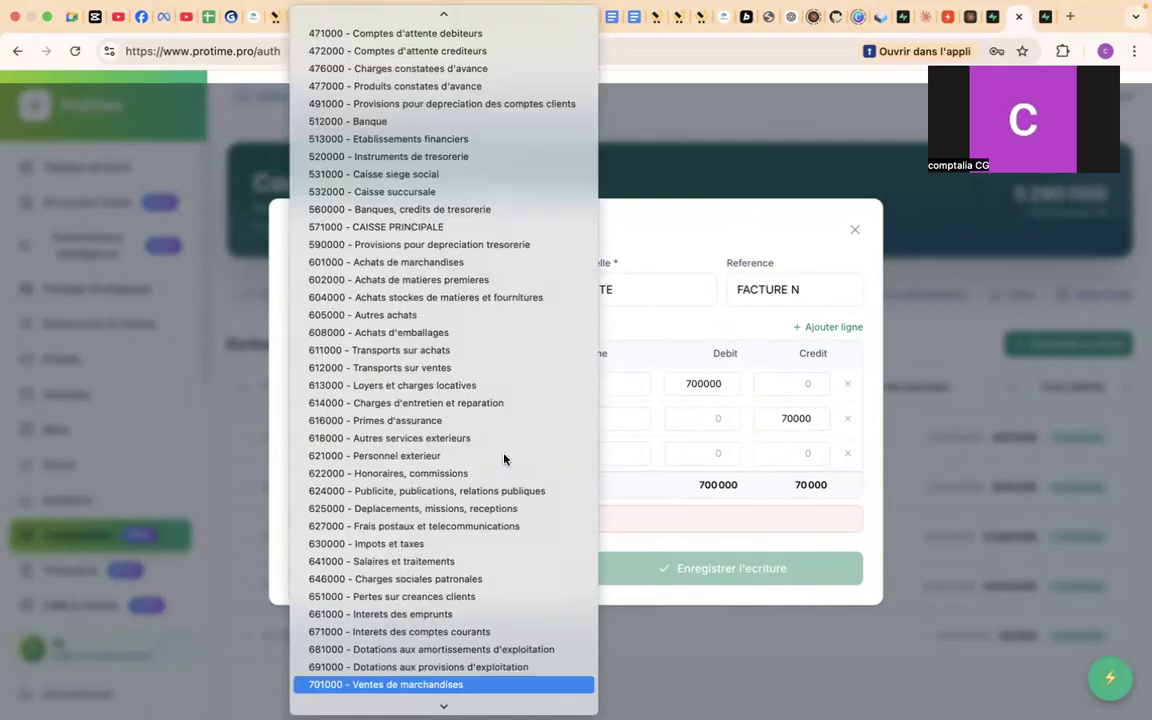
pyautogui.press('Return')
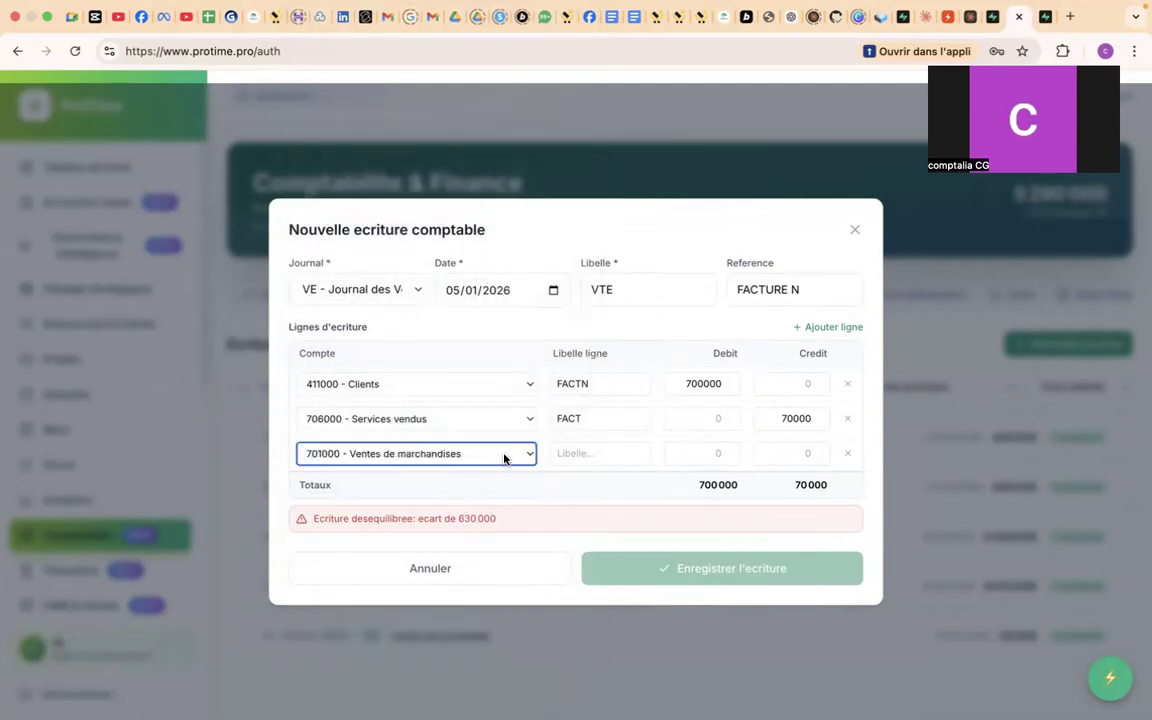
pyautogui.press('Tab')
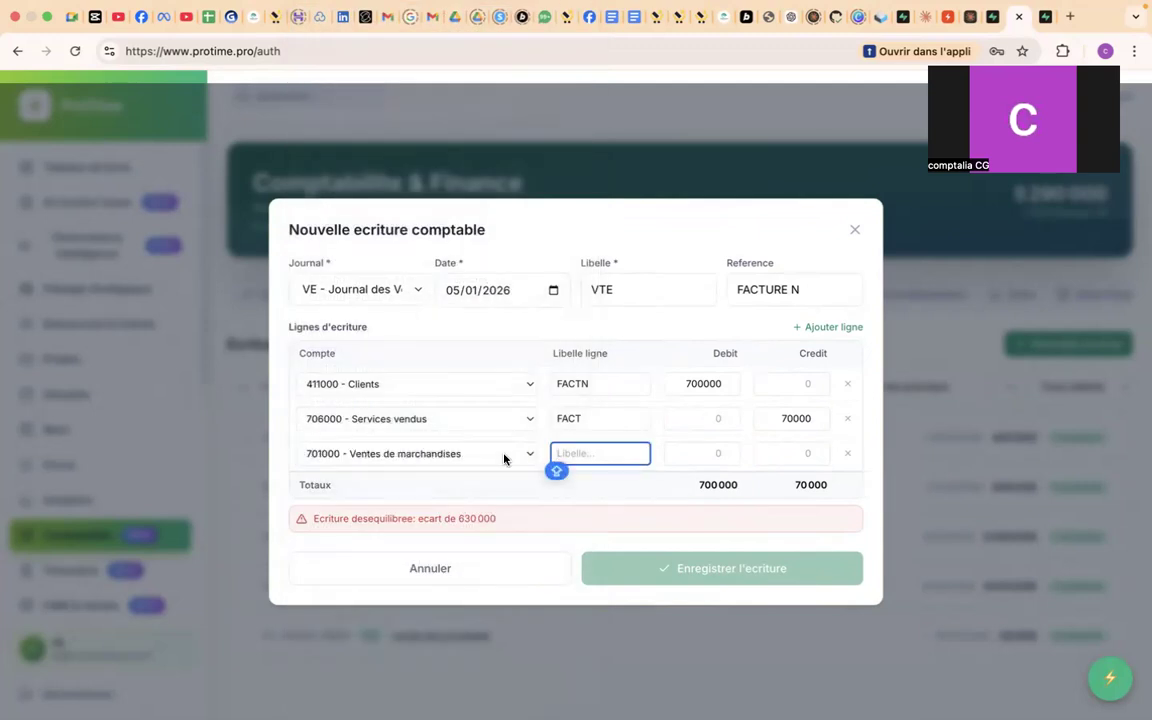
# - Label the Ventes de marchandises line FACT and give it a credit of 630000
pyautogui.write('FACT')
pyautogui.press('Tab')
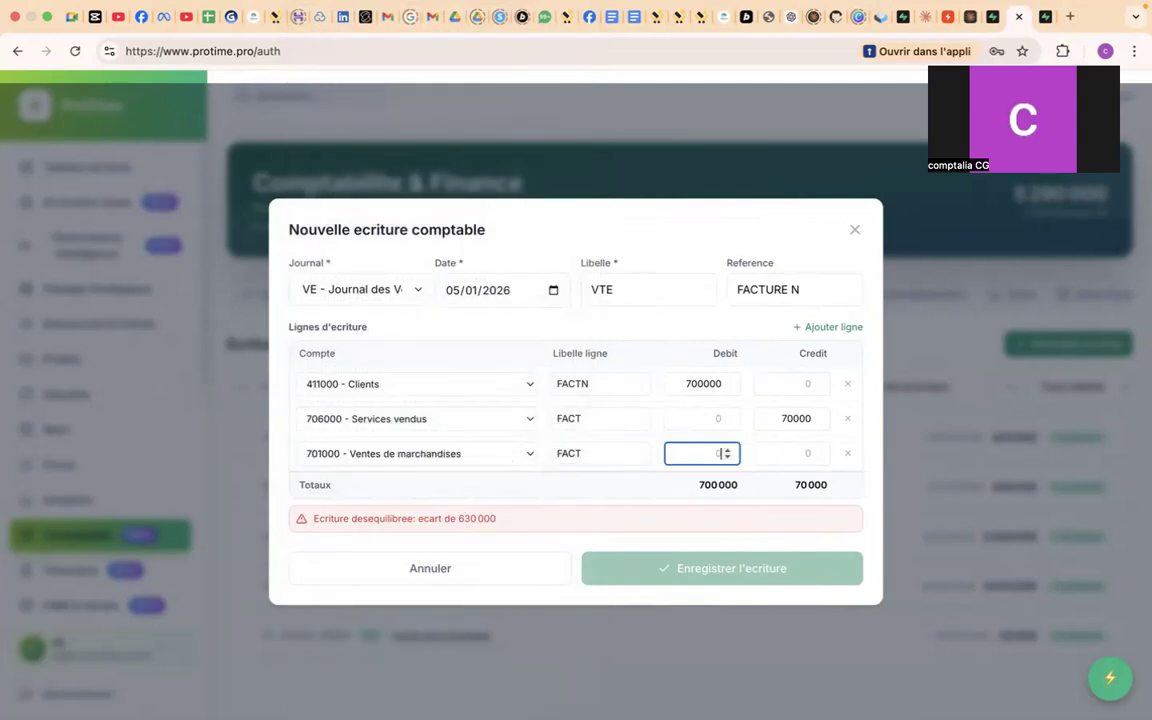
pyautogui.press('Tab')
pyautogui.press('capslock')
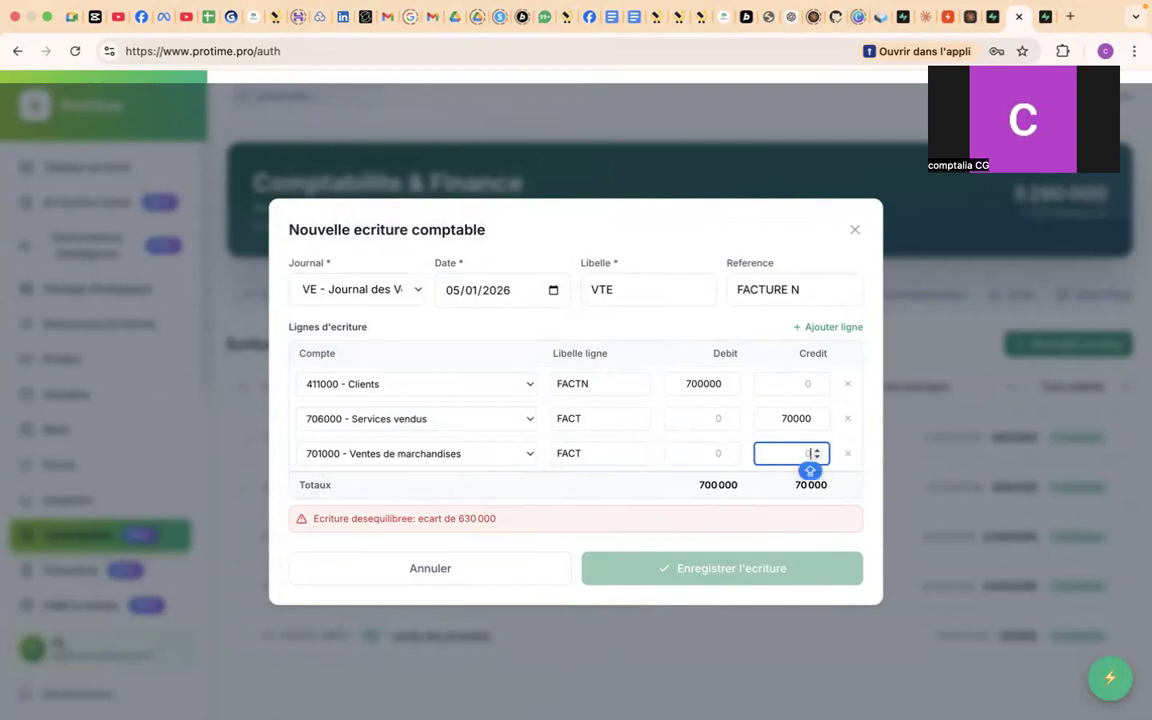
pyautogui.write('63000')
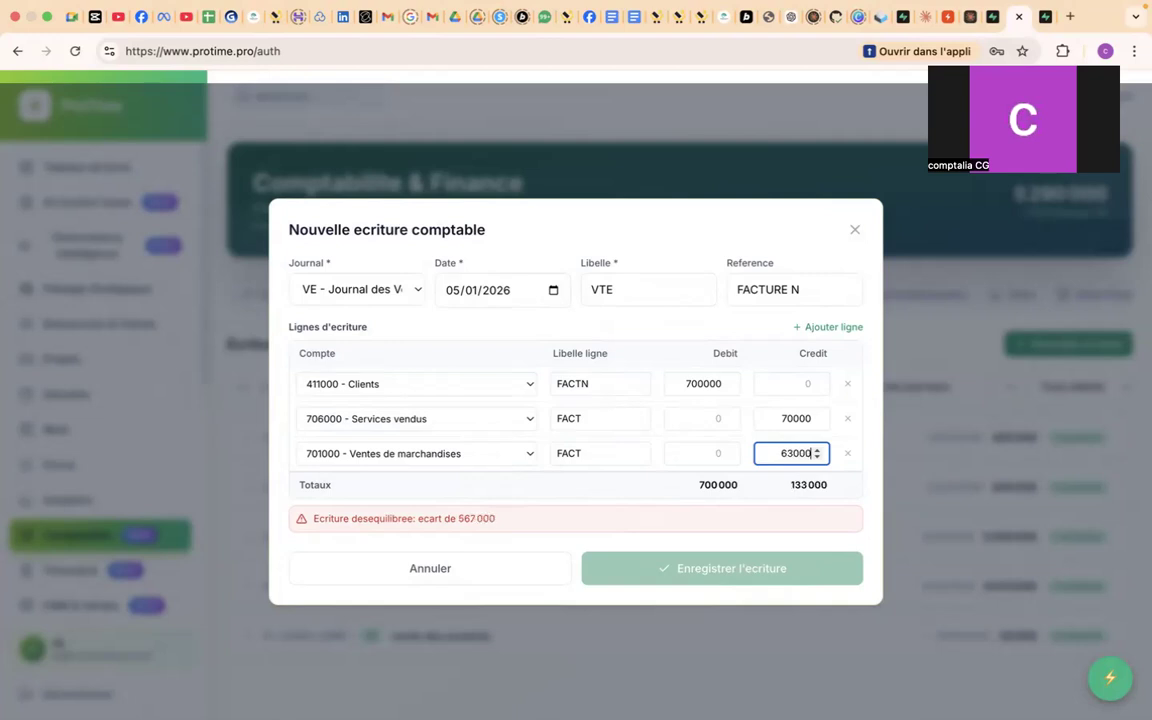
pyautogui.press('capslock')
pyautogui.write('0')
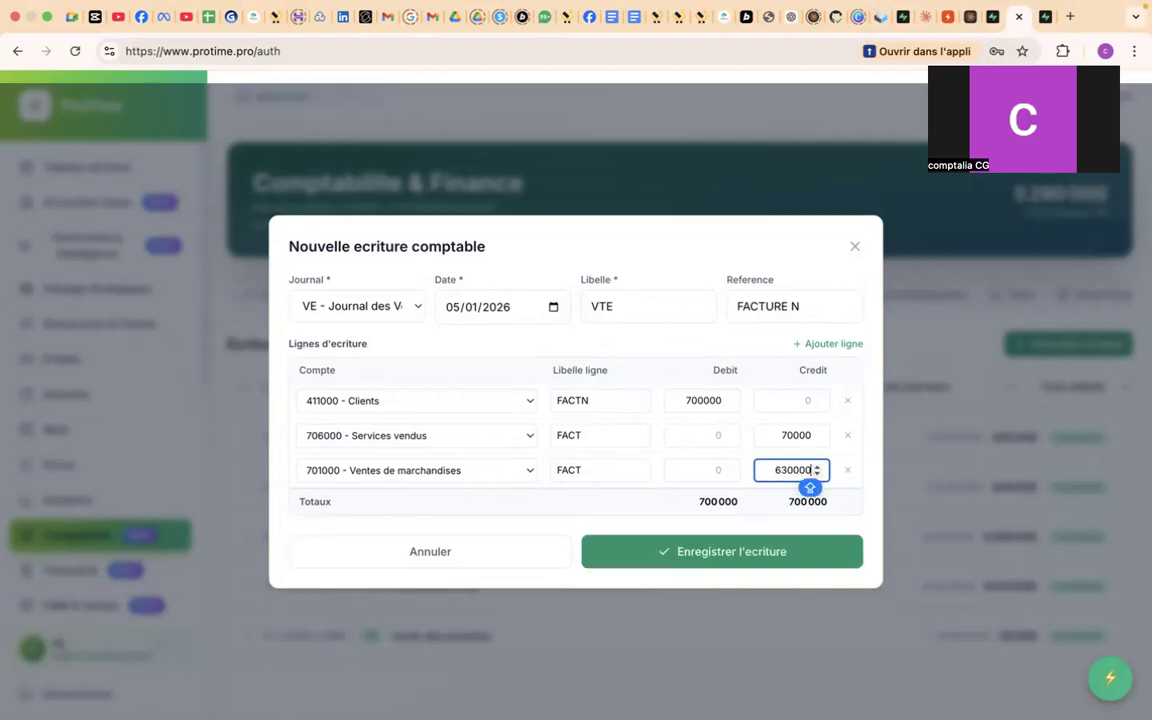
# - Save the sales entry and validate the 700000 VTE drafts dated 05/01/2026
pyautogui.click(623, 553)
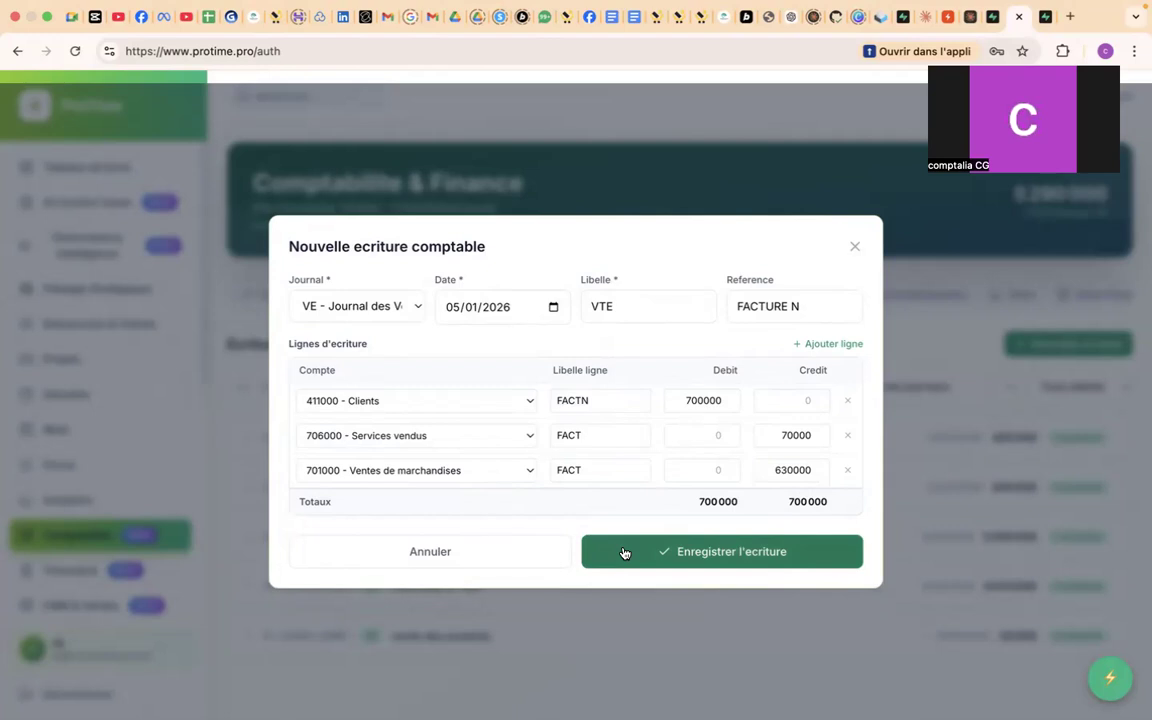
pyautogui.click(714, 561)
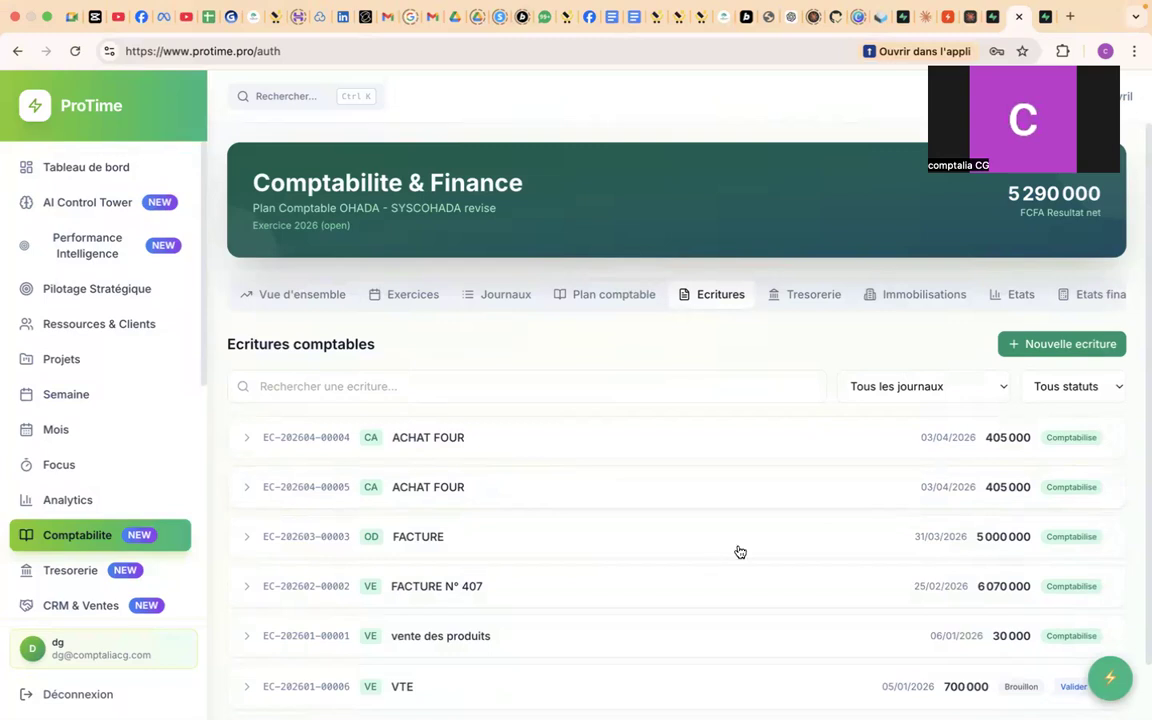
pyautogui.click(1073, 687)
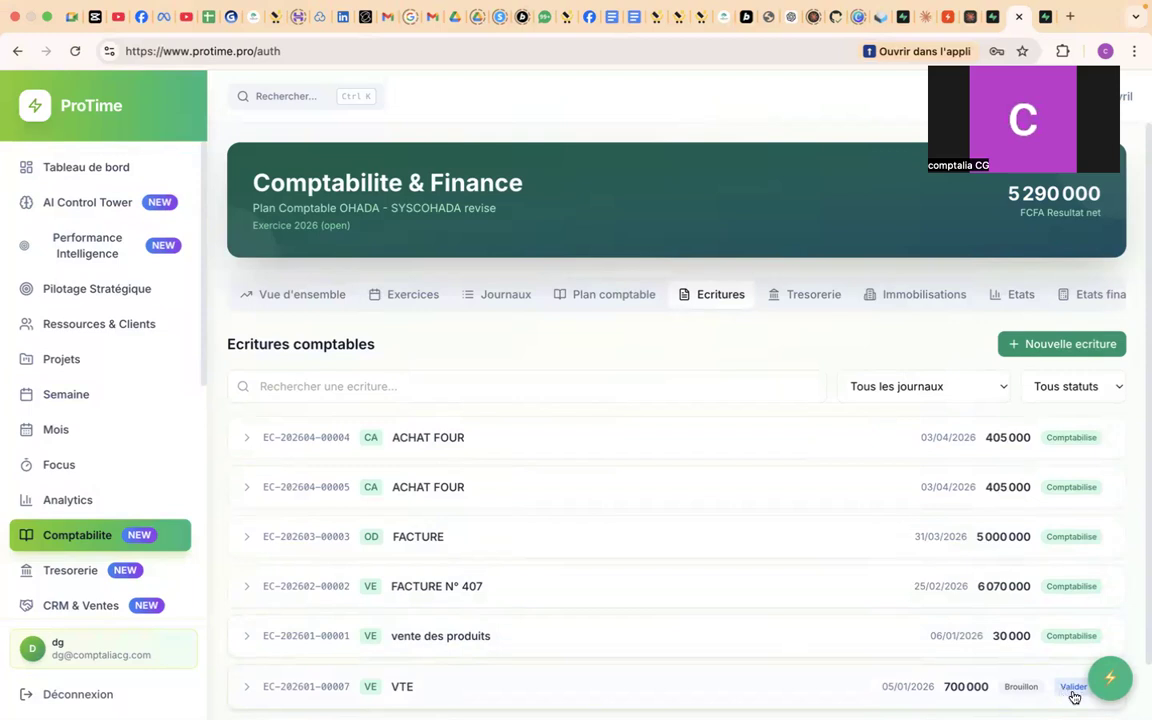
pyautogui.click(1073, 687)
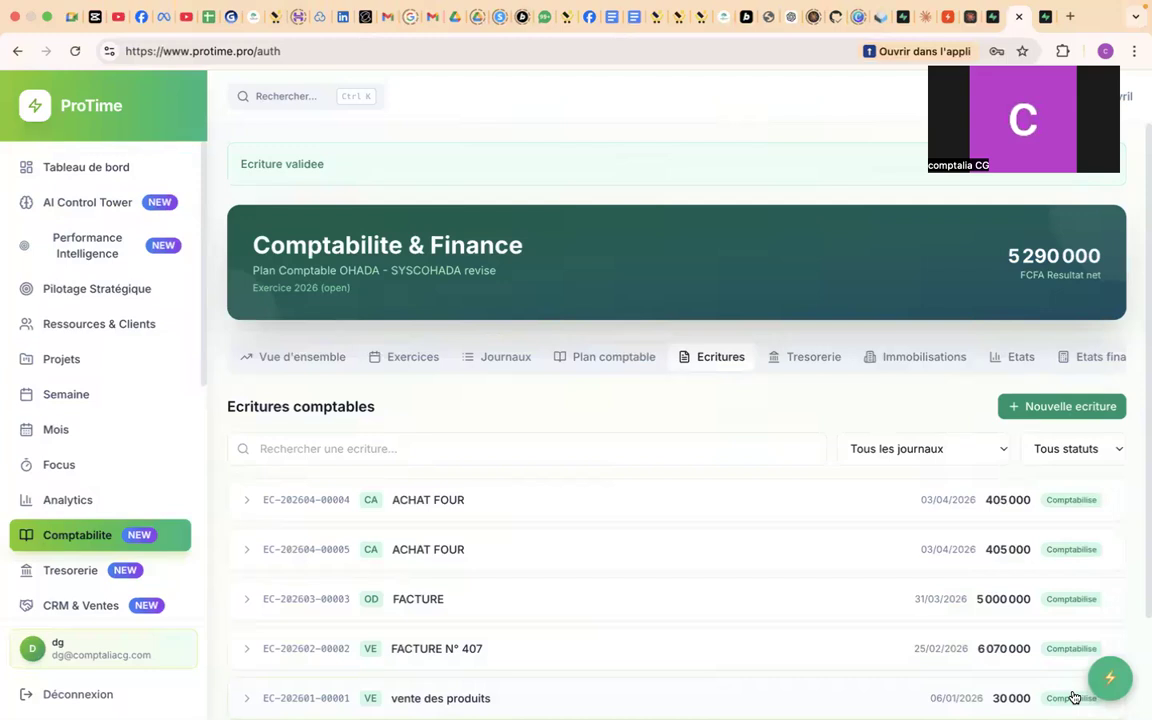
# - Post the last validated VTE entry of 700000 in the entries list to the accounts
pyautogui.click(1074, 698)
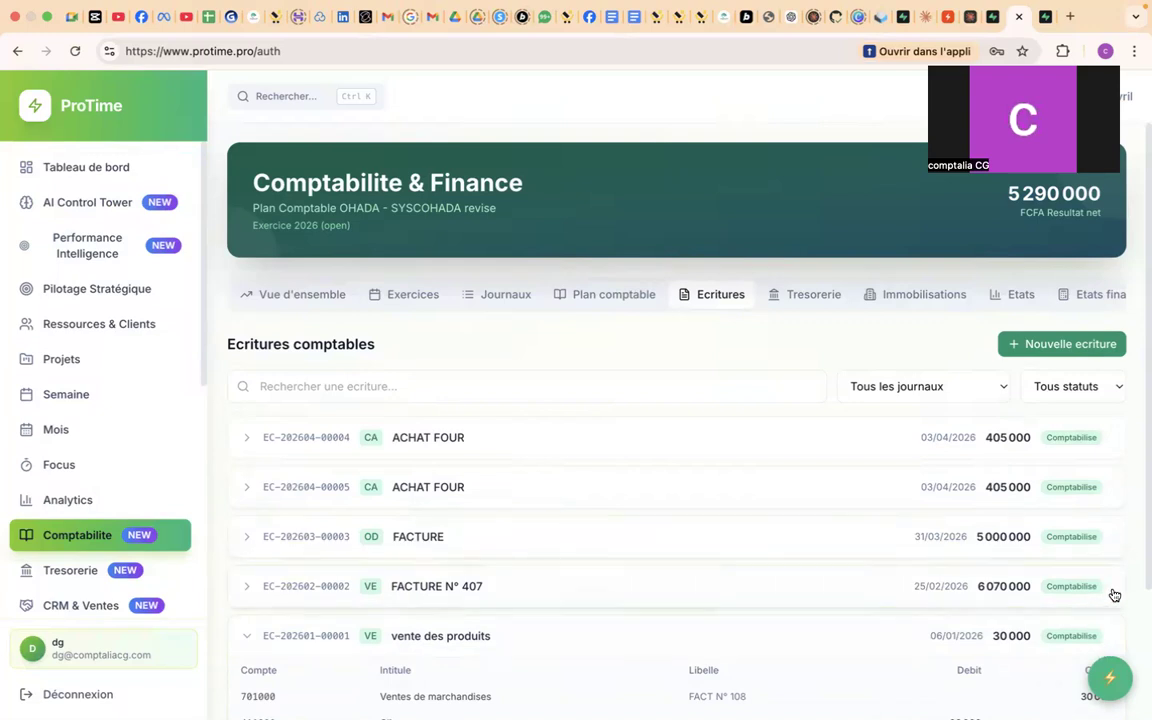
pyautogui.scroll(-3, 1125, 630)
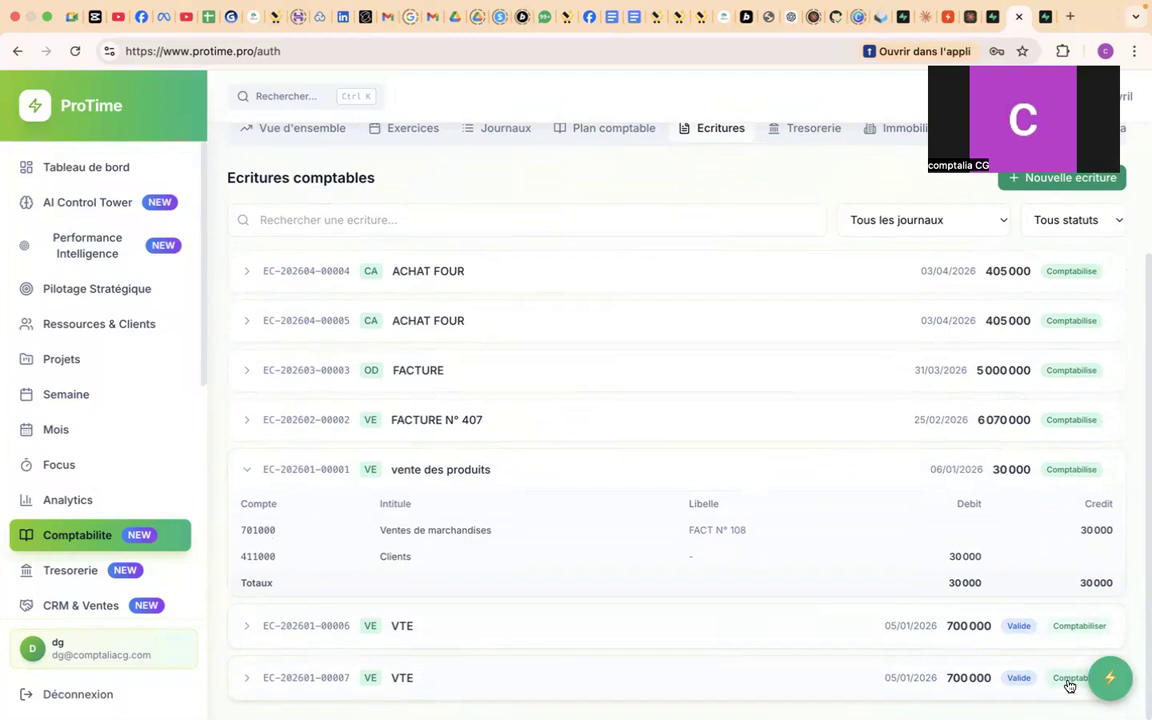
pyautogui.click(1069, 686)
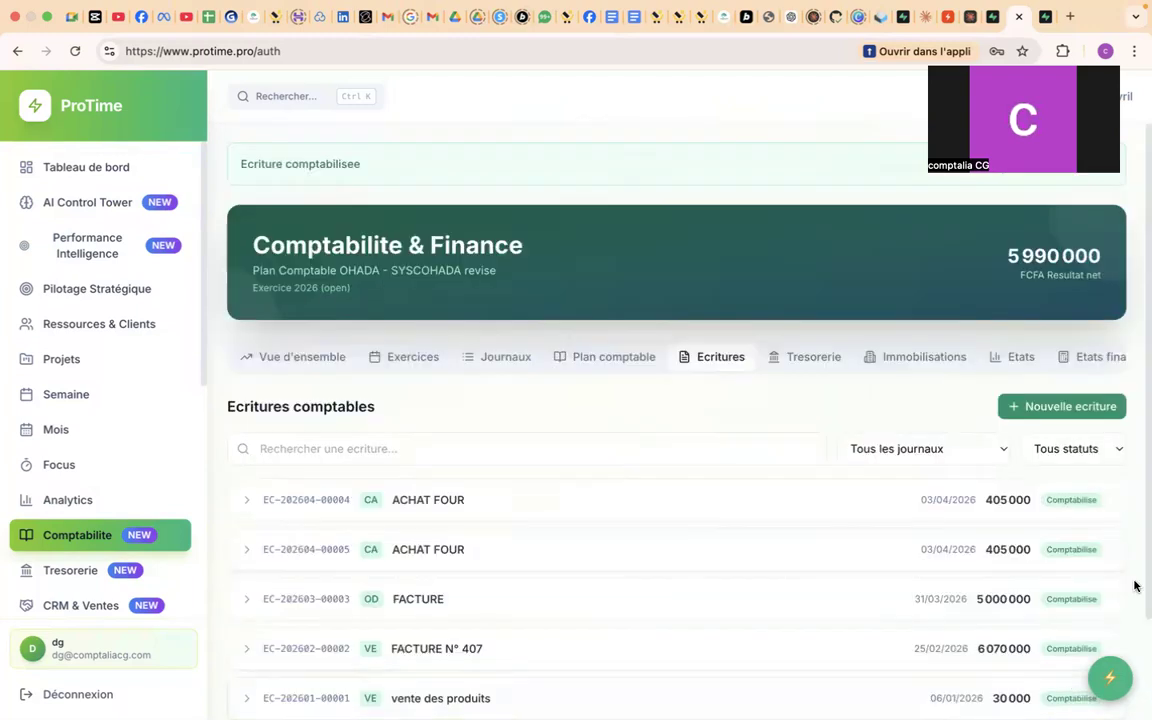
pyautogui.scroll(-2, 1135, 586)
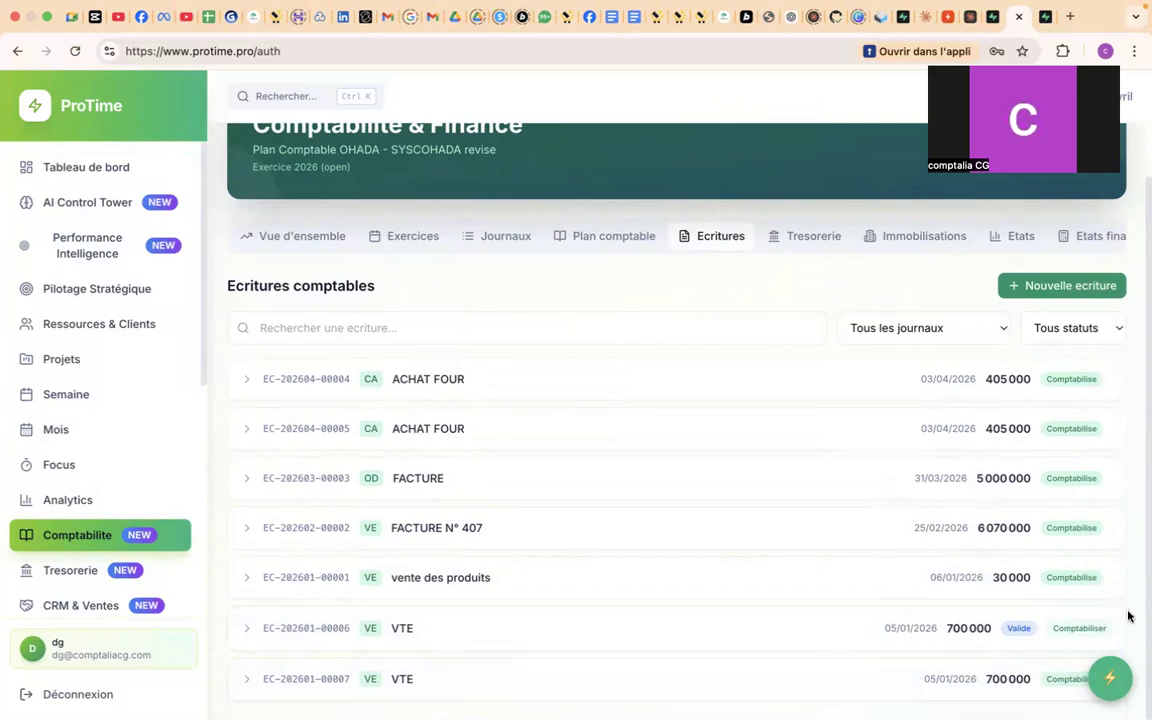
# - Open the ERP dashboard and review its revenue, treasury and accounting figures
pyautogui.scroll(2, 1128, 616)
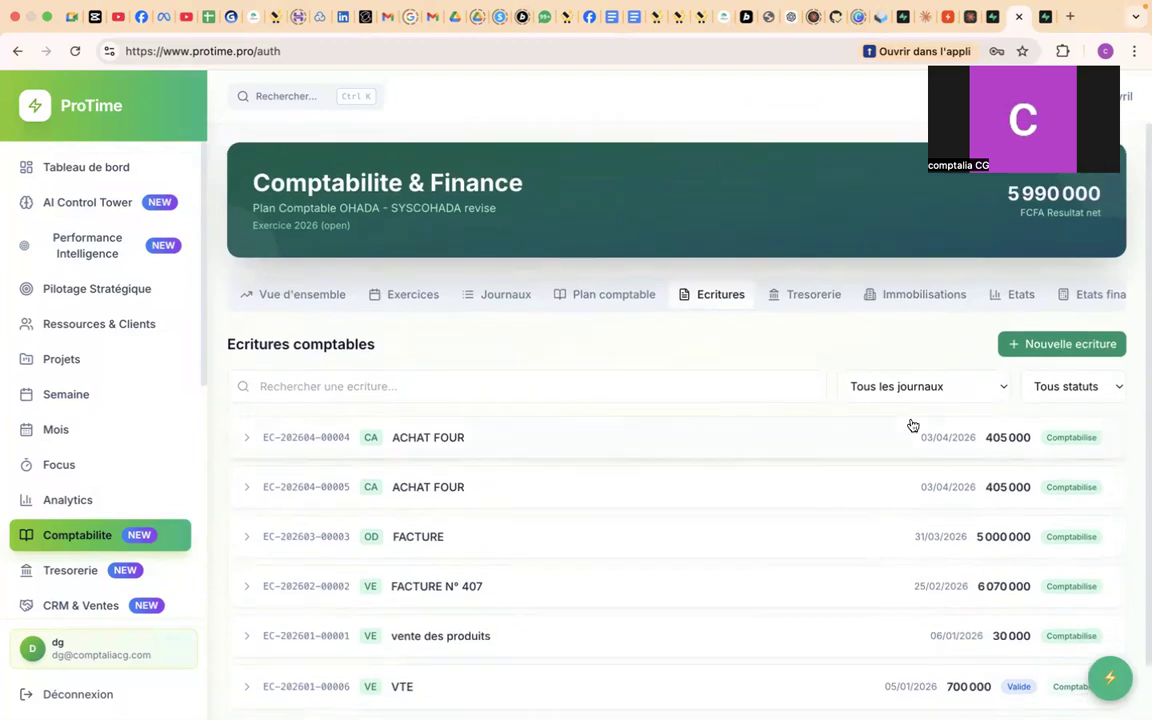
pyautogui.click(62, 177)
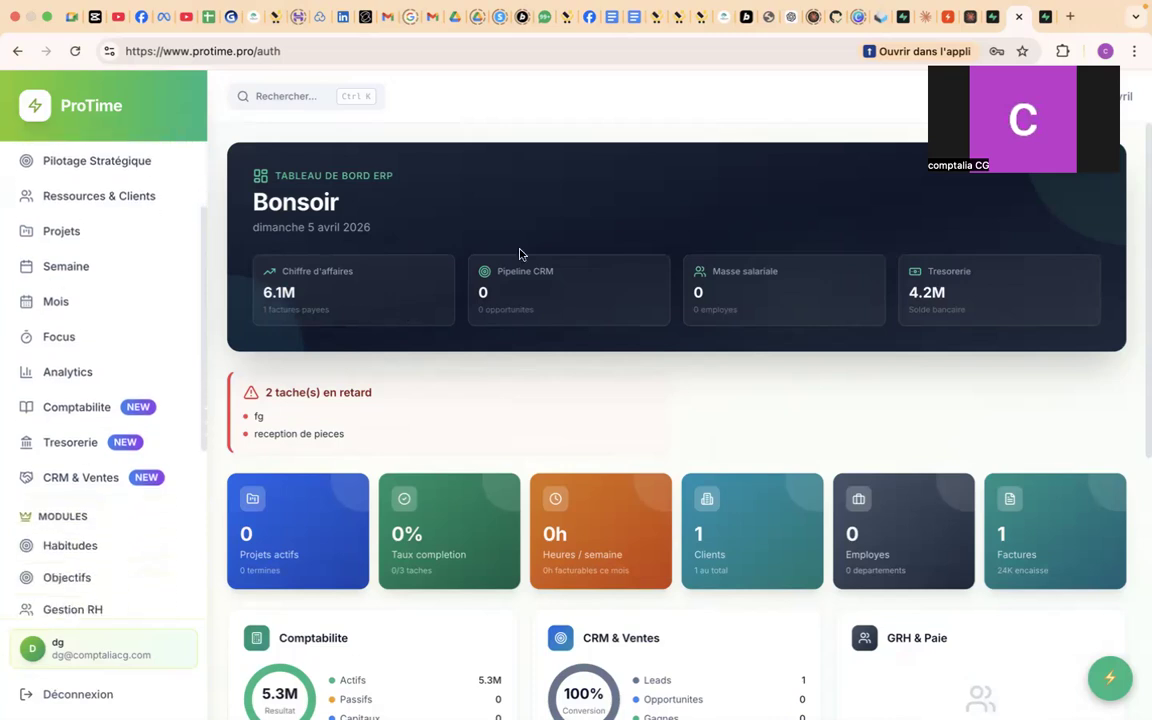
pyautogui.scroll(-5, 727, 322)
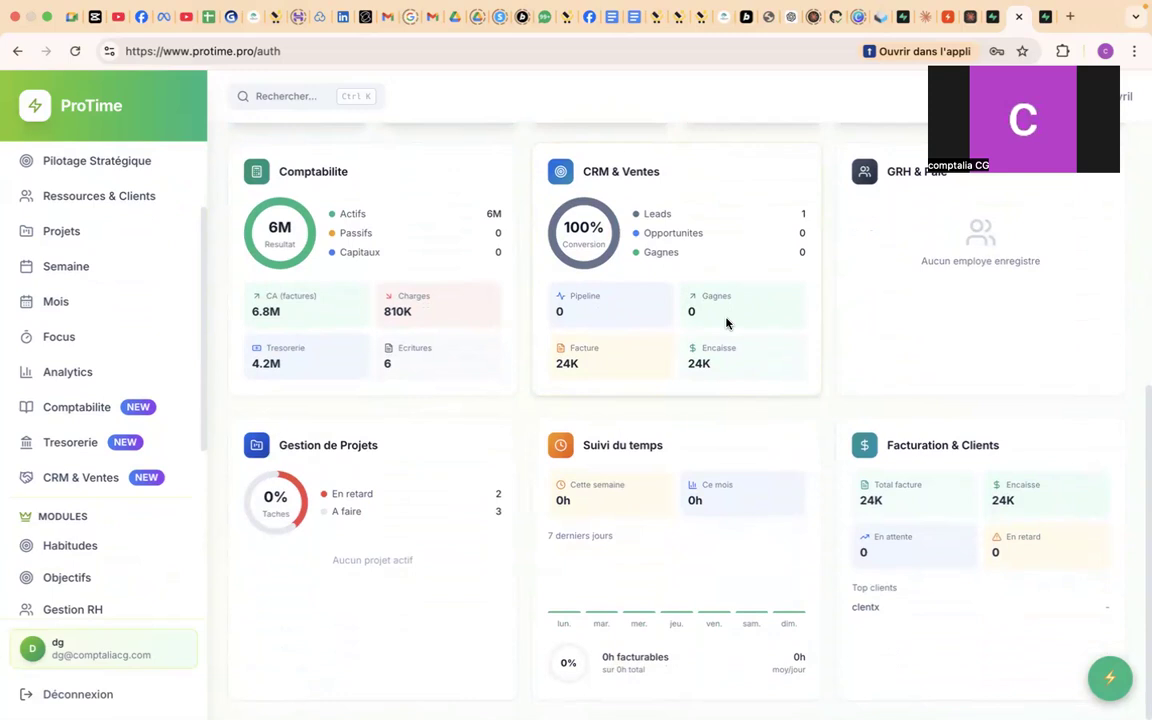
pyautogui.scroll(5, 727, 322)
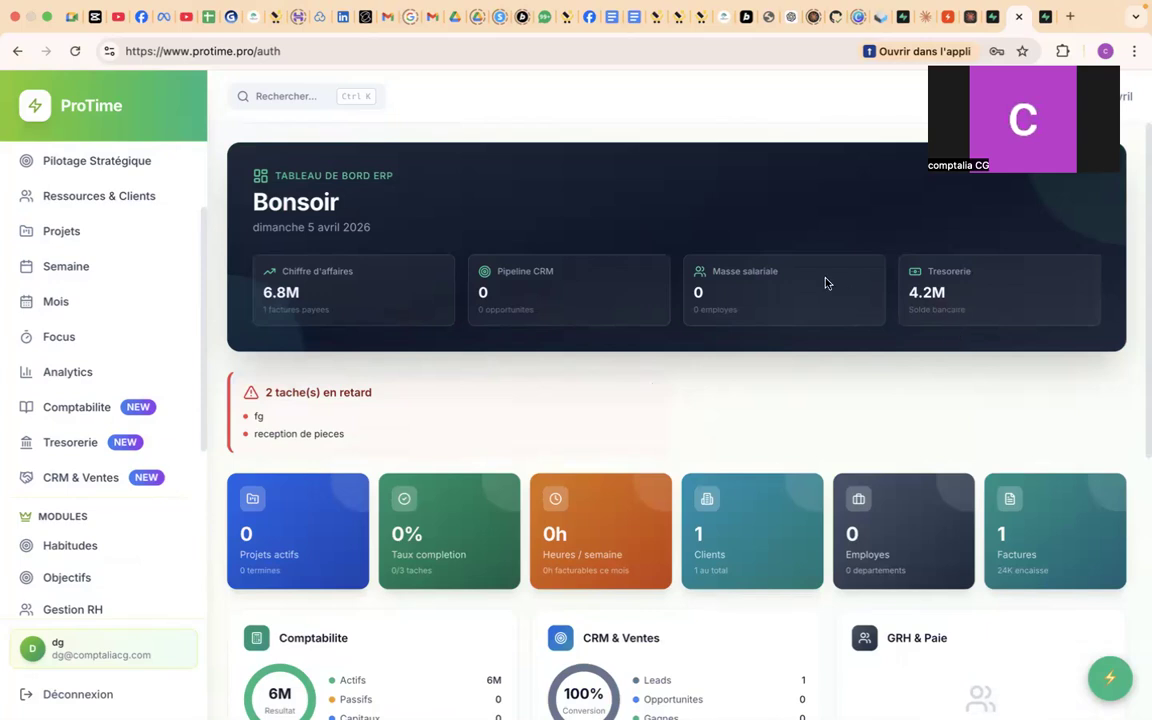
# - Start a new accounting entry in the BQ - Journal de Banque journal
pyautogui.click(72, 410)
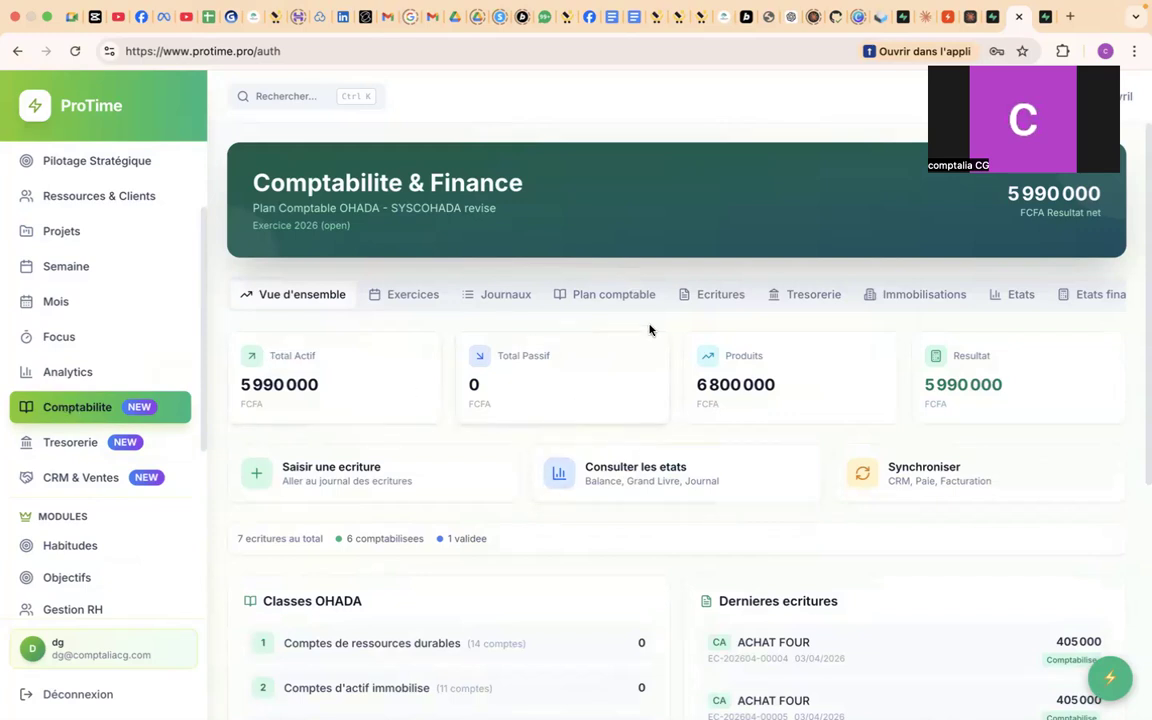
pyautogui.click(708, 297)
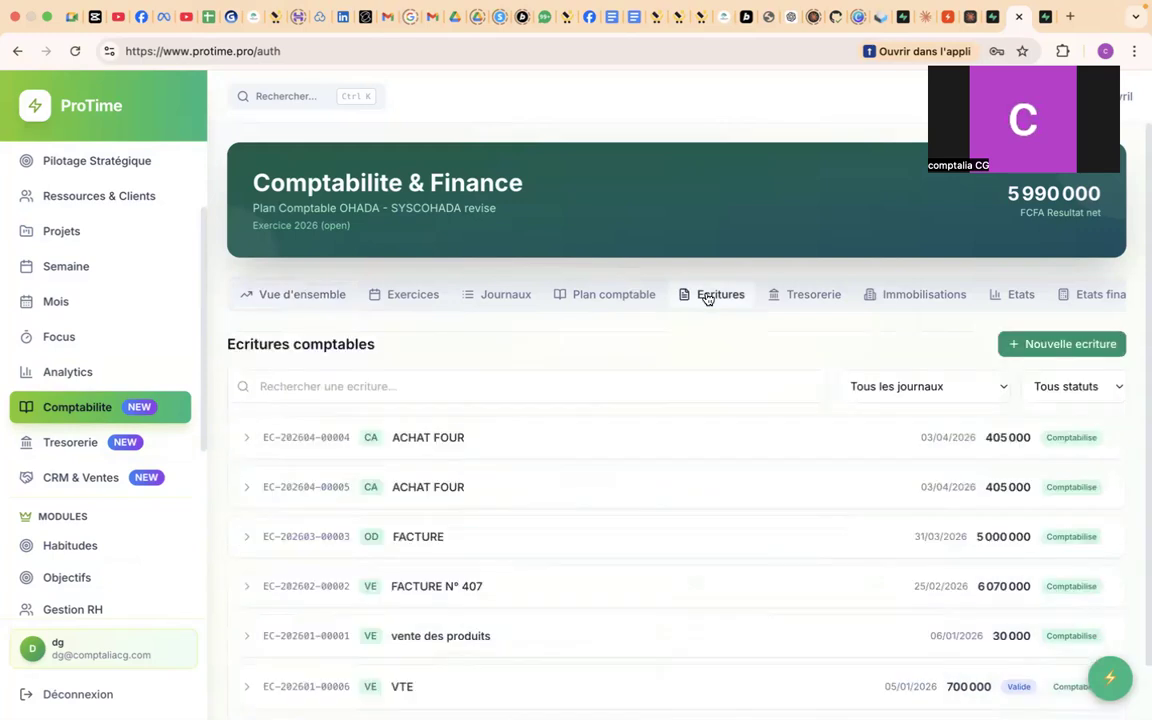
pyautogui.click(1030, 352)
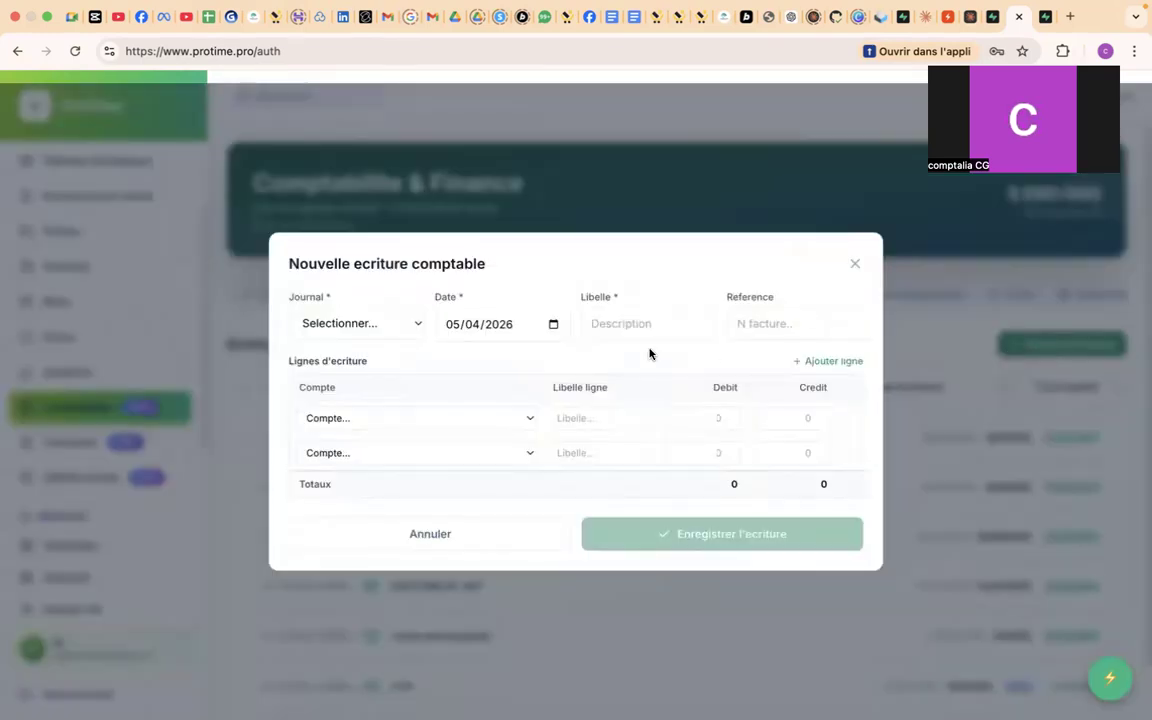
pyautogui.click(378, 327)
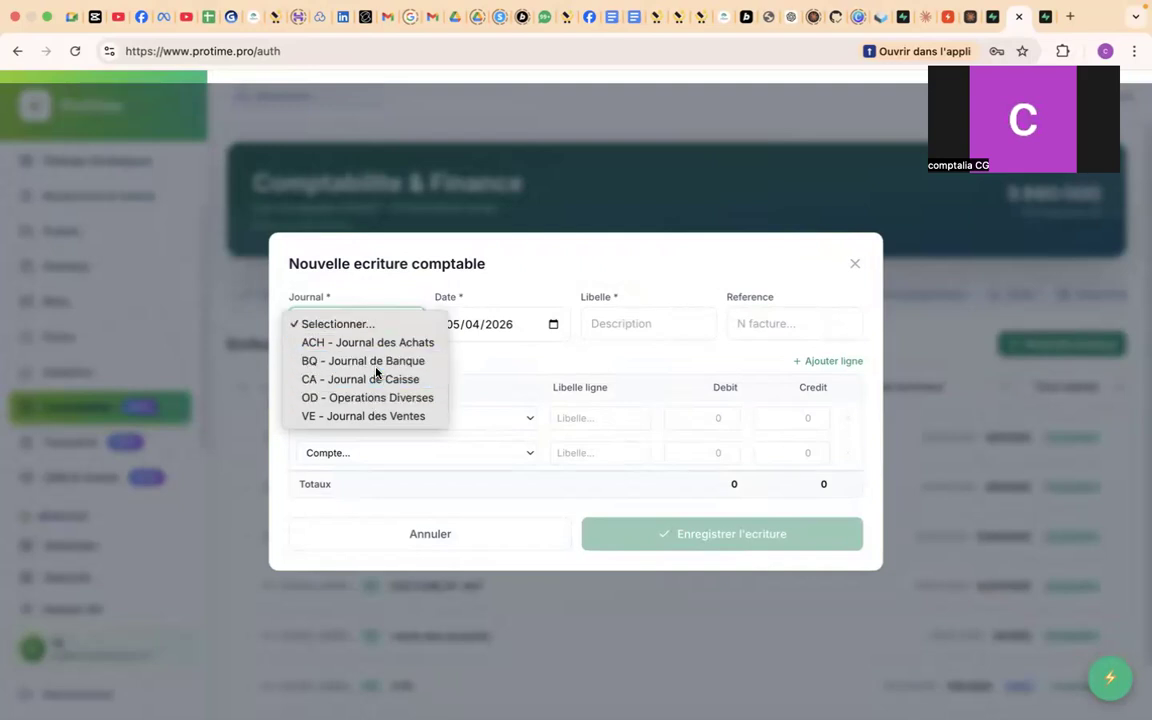
pyautogui.click(376, 366)
pyautogui.press('Tab')
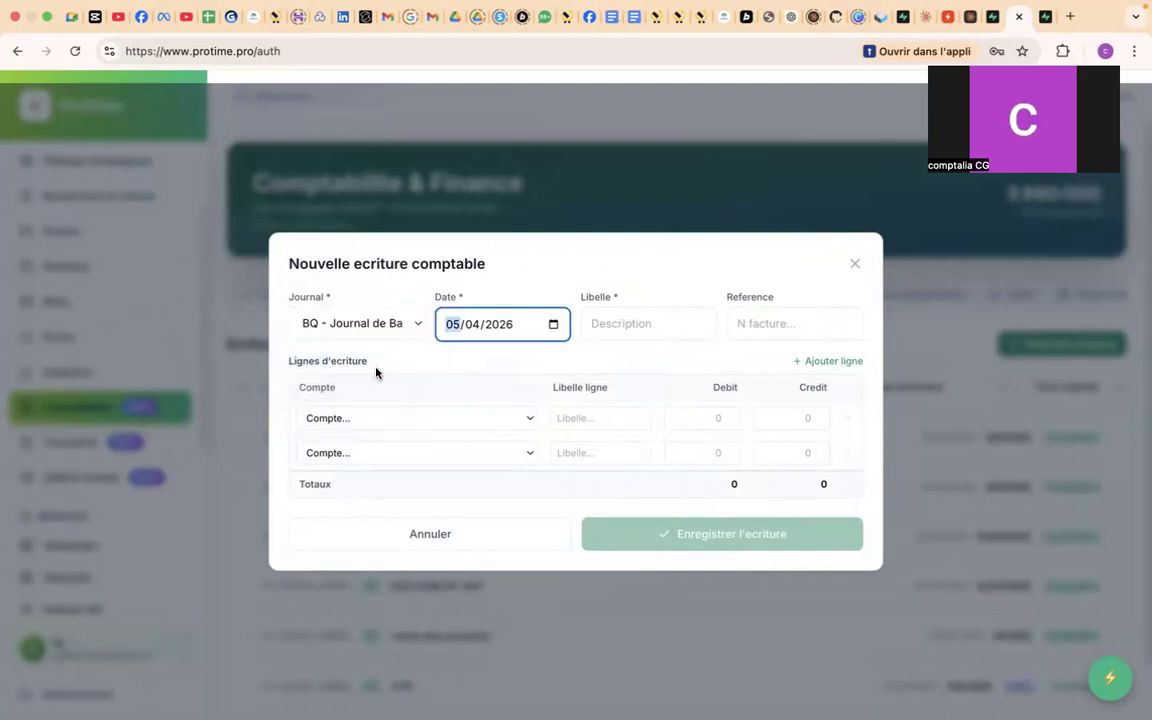
# - Date the bank entry 31/01/2026 and set its description to CHQUE
pyautogui.click(552, 324)
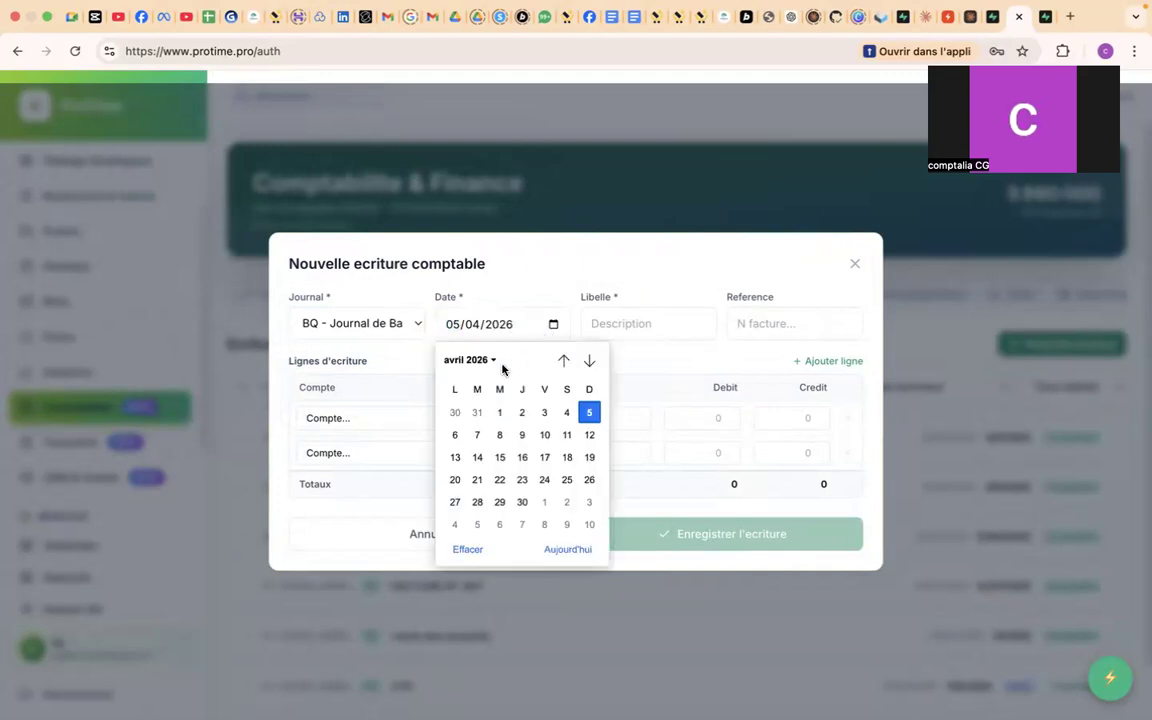
pyautogui.click(563, 360)
pyautogui.click(563, 360)
pyautogui.click(563, 360)
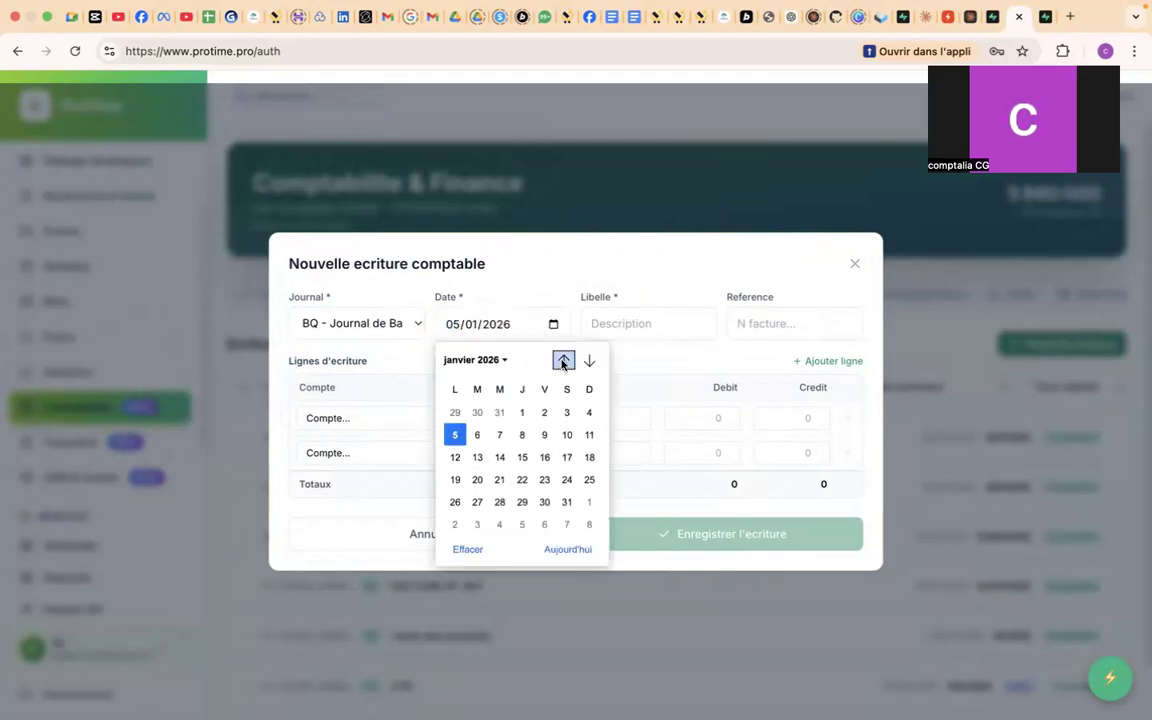
pyautogui.click(566, 502)
pyautogui.click(638, 340)
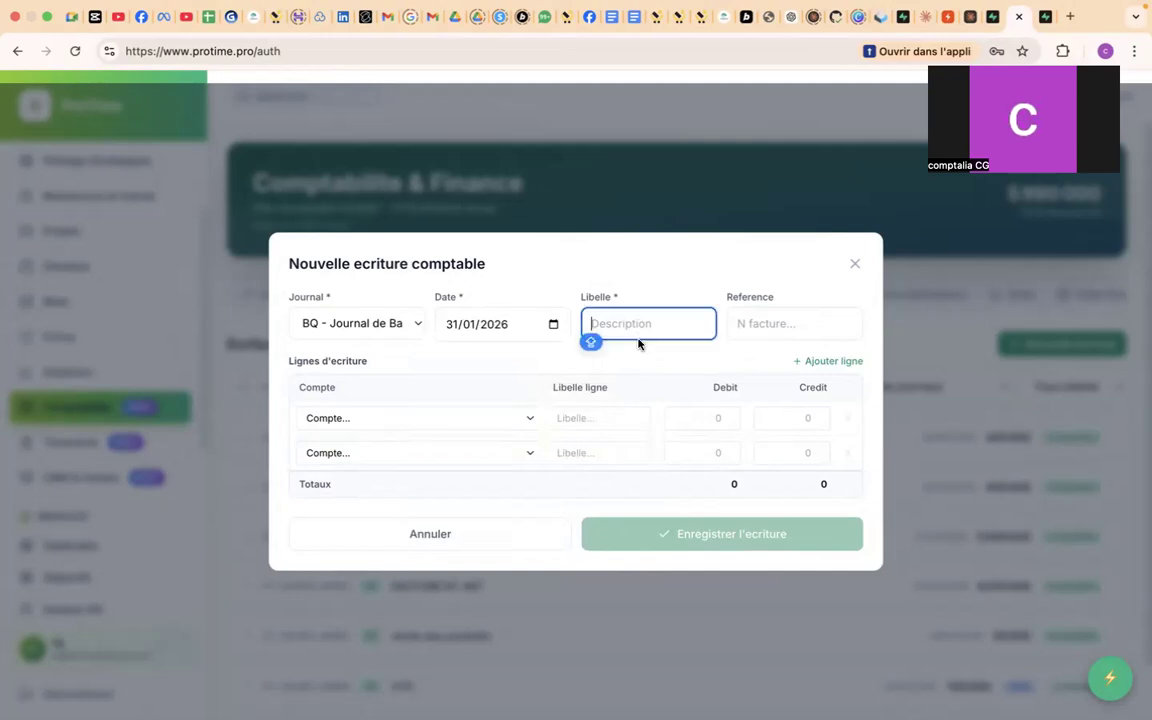
pyautogui.write('CHQUE')
pyautogui.press('Tab')
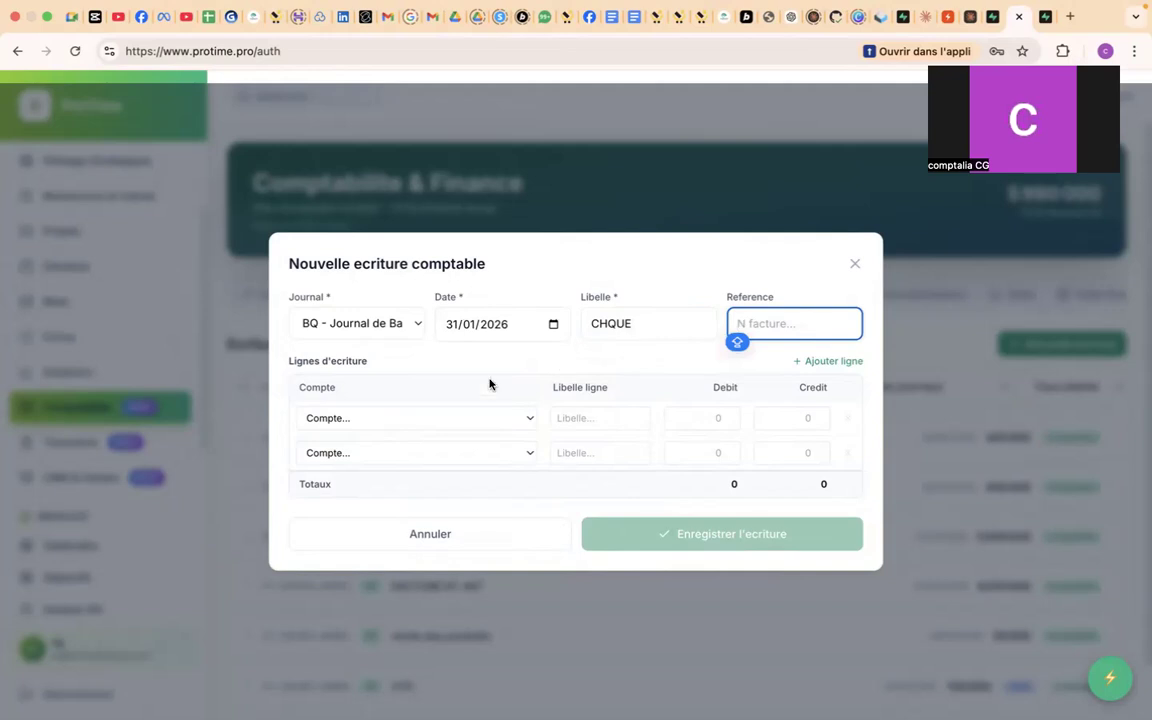
# - Fill the first entry line with account 411000 - Clients, line label CHQ N and a credit of 700000
pyautogui.click(456, 420)
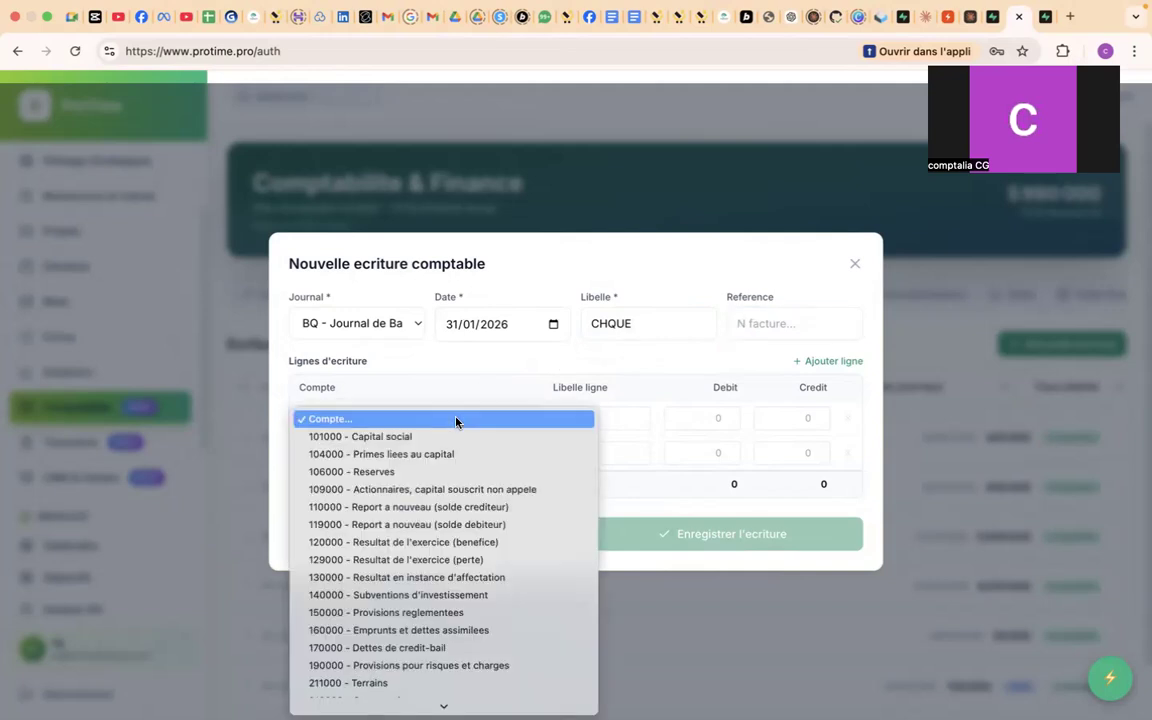
pyautogui.scroll(-5, 450, 600)
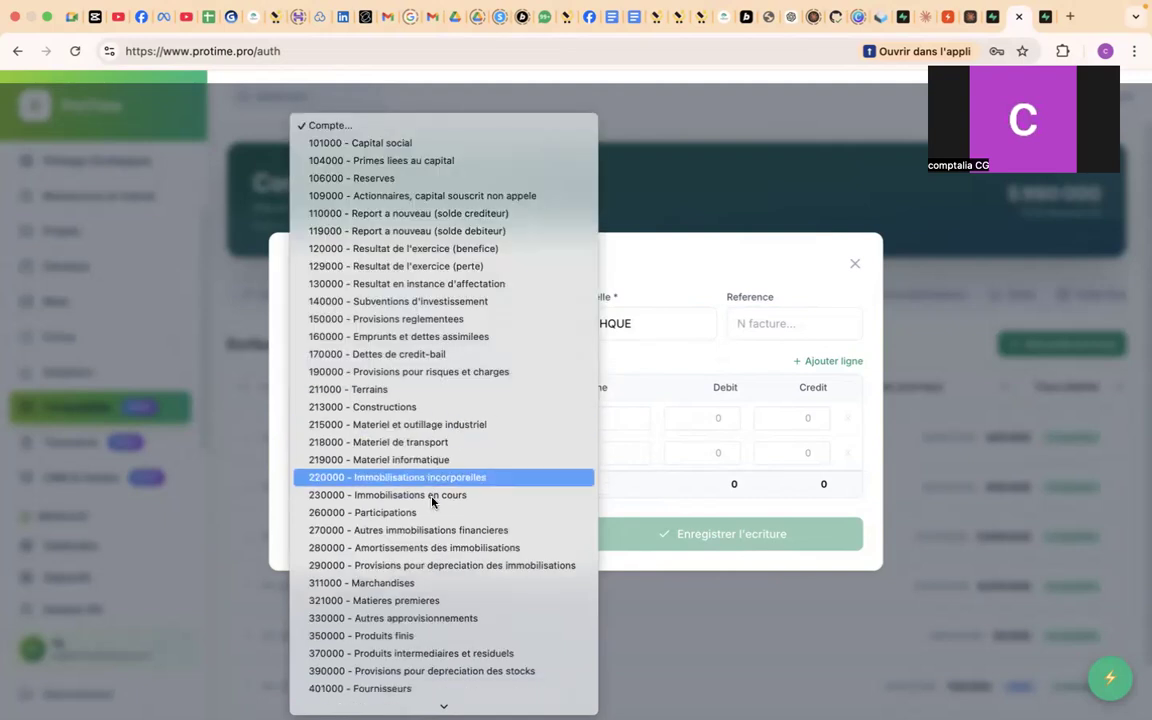
pyautogui.scroll(-3, 444, 683)
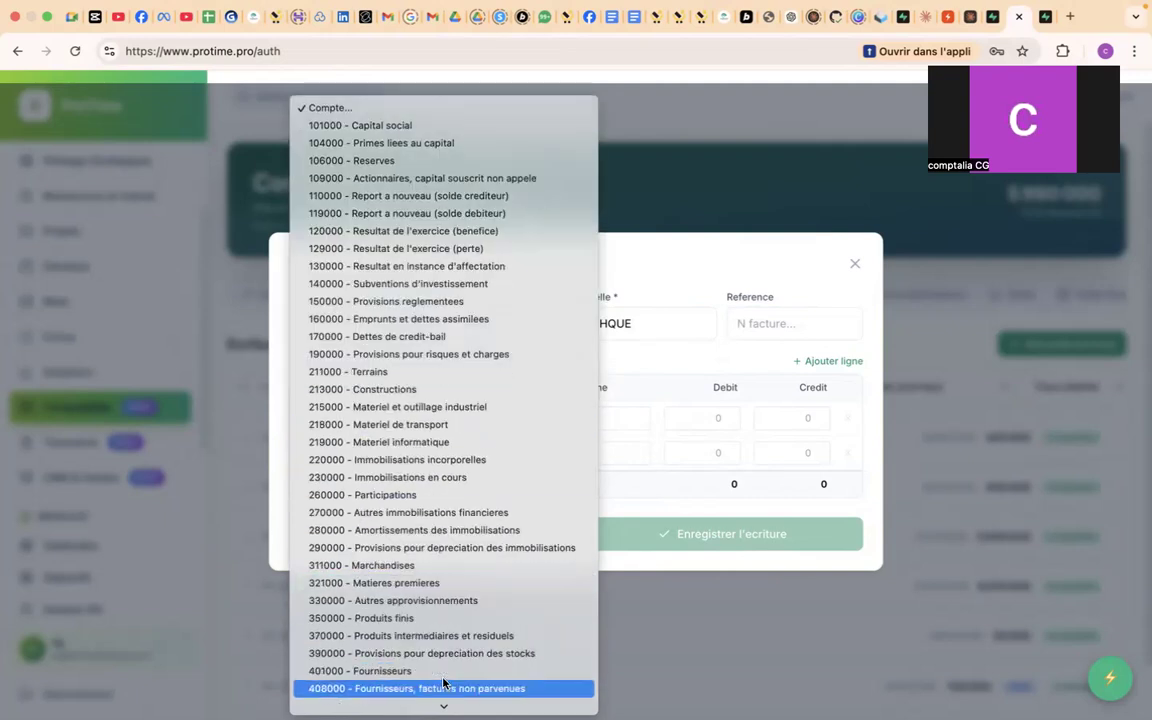
pyautogui.click(444, 688)
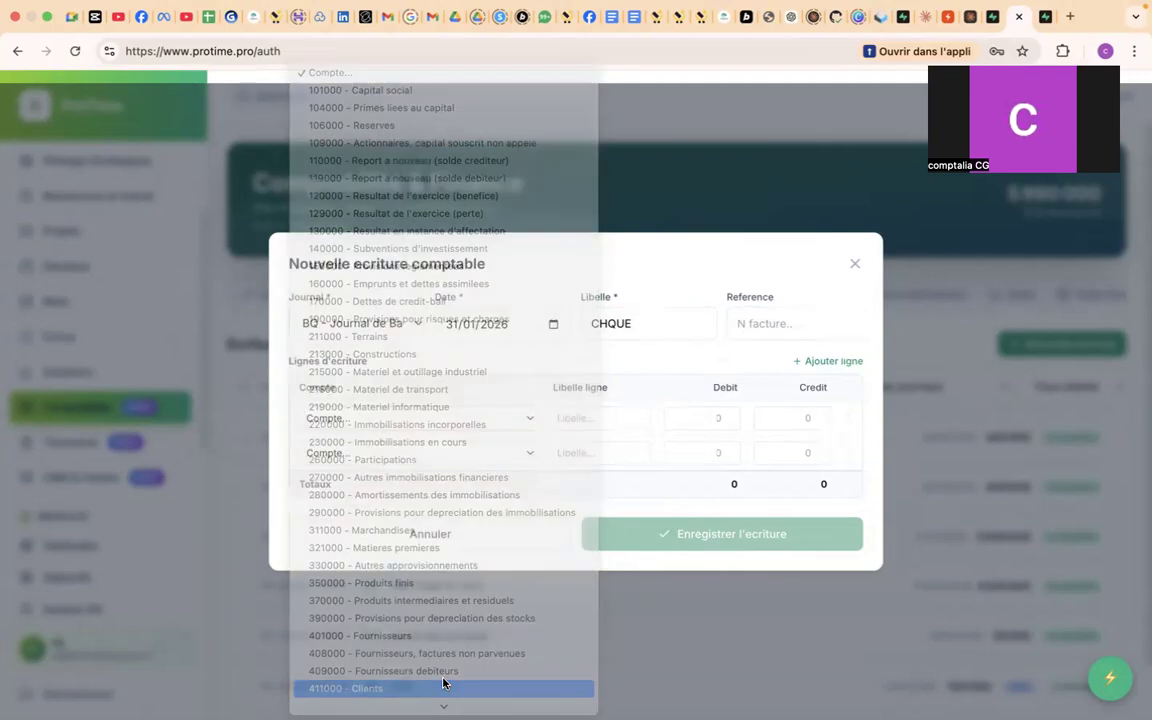
pyautogui.press('Tab')
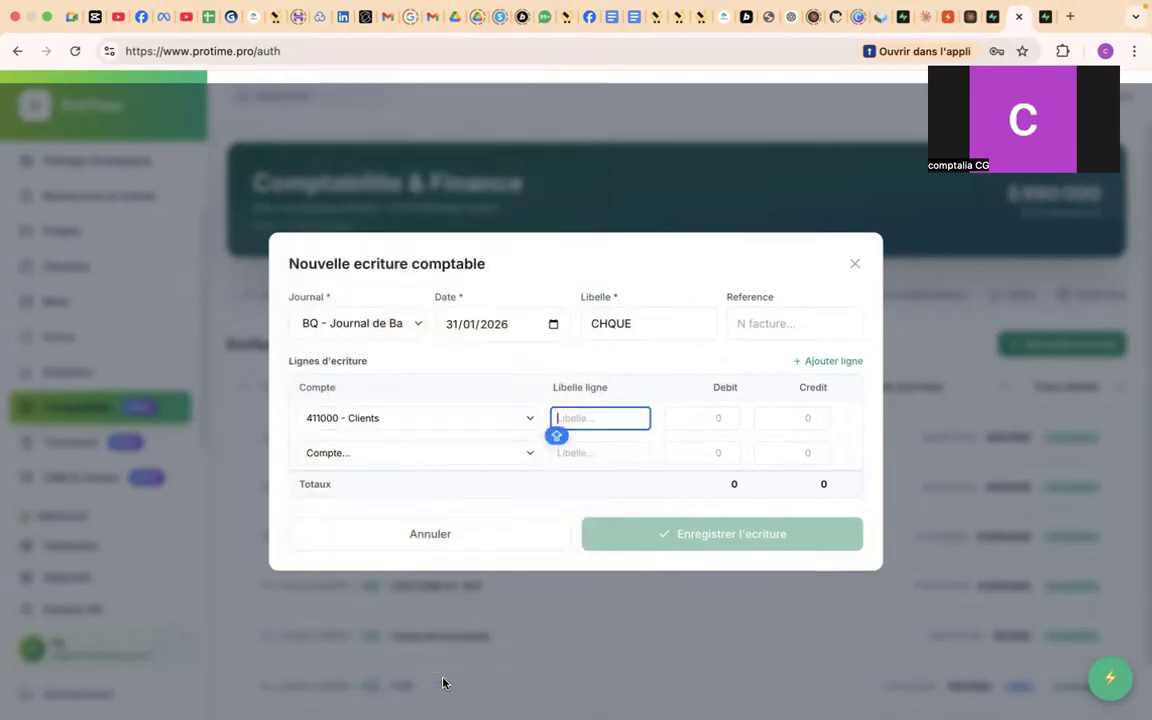
pyautogui.write('CHQ')
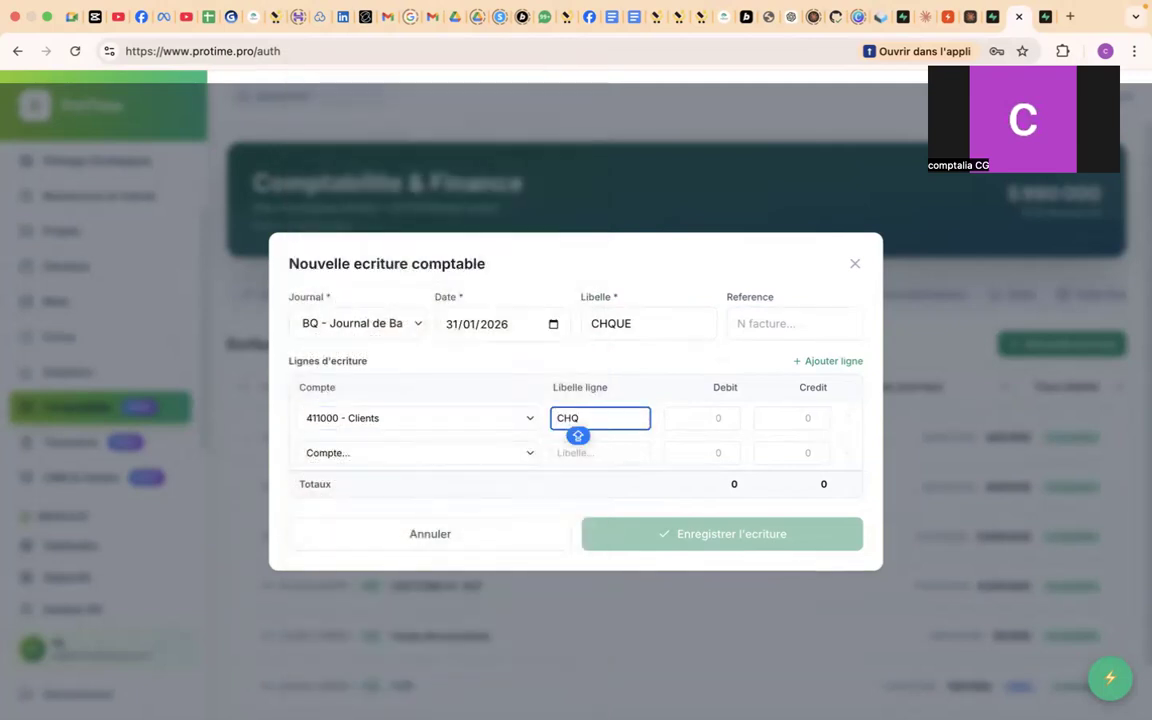
pyautogui.write(' N')
pyautogui.press('Tab')
pyautogui.press('Tab')
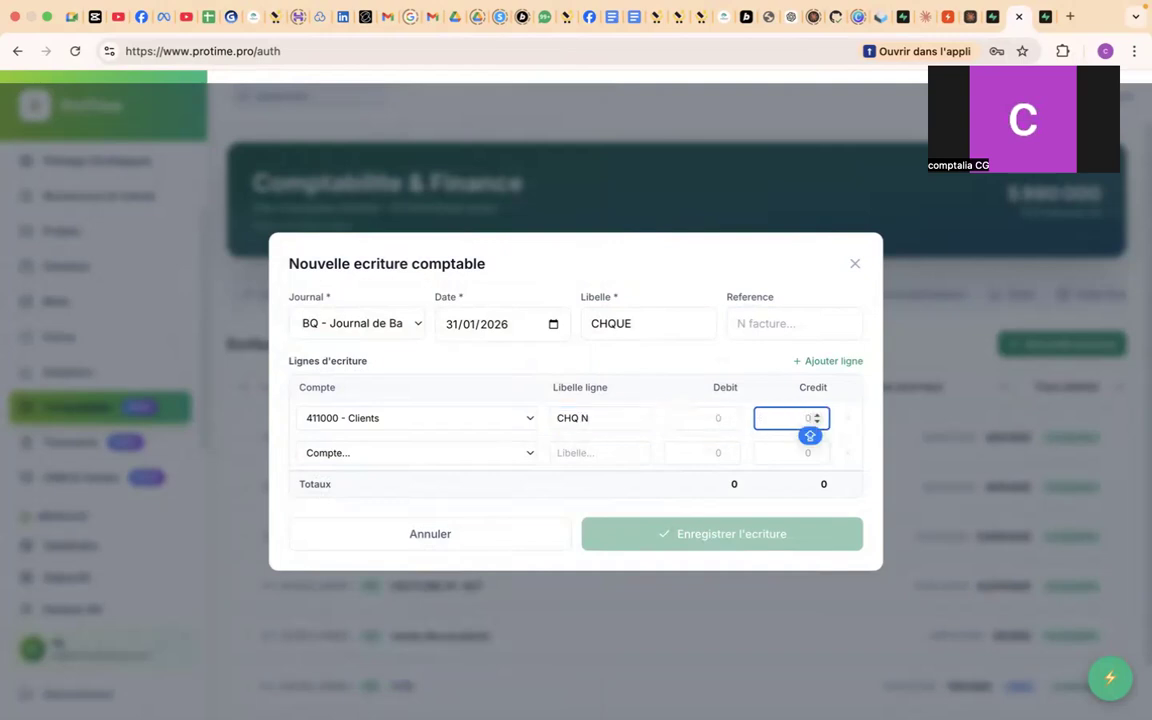
pyautogui.write('700000')
# - Fill the second entry line with account 512000 - Banque, label CHQUE and a debit of 700000, and save the entry
pyautogui.click(323, 460)
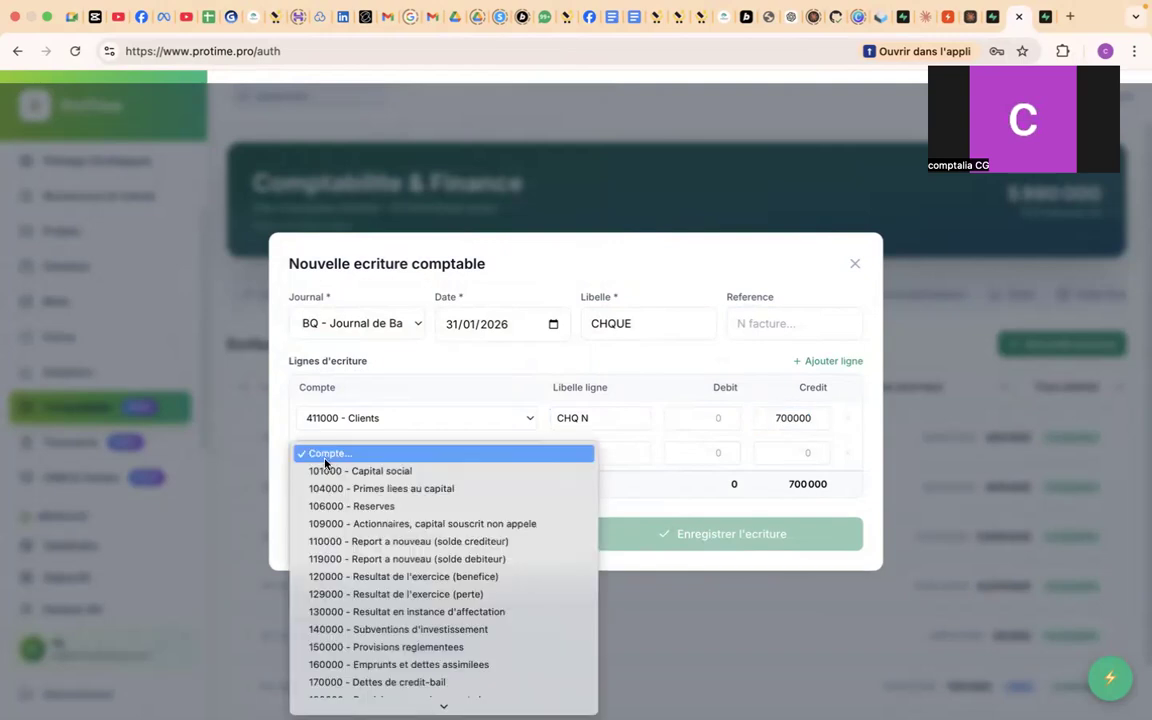
pyautogui.write('52')
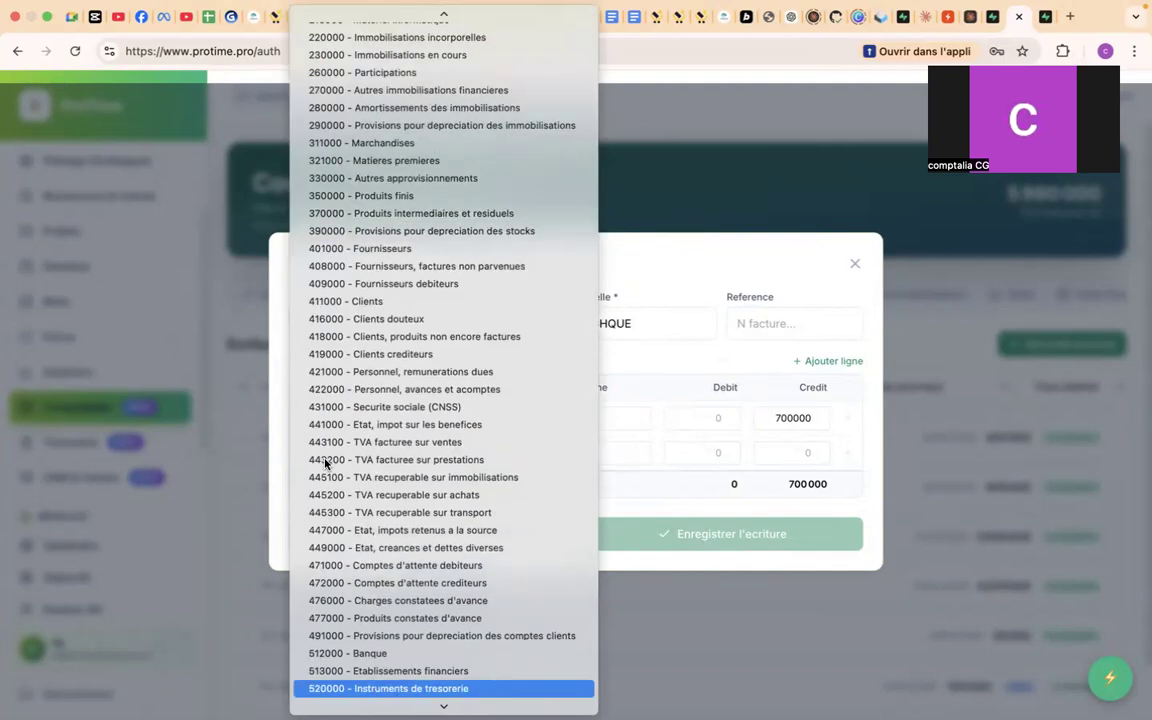
pyautogui.press('Down')
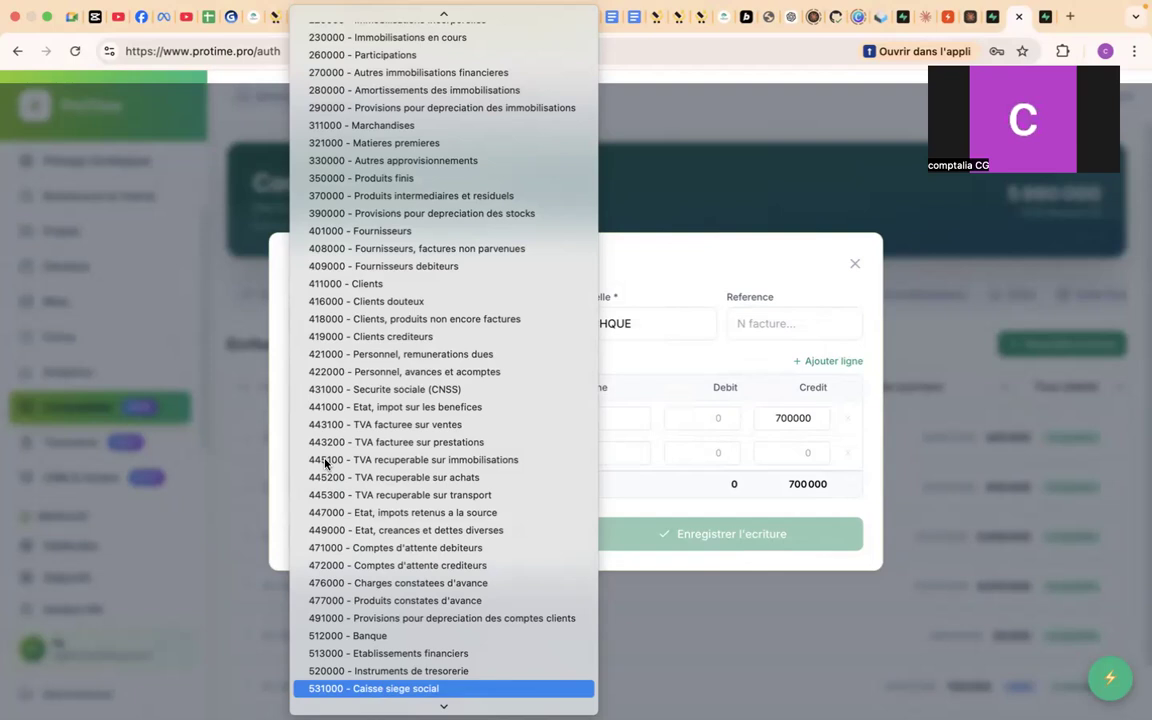
pyautogui.click(333, 636)
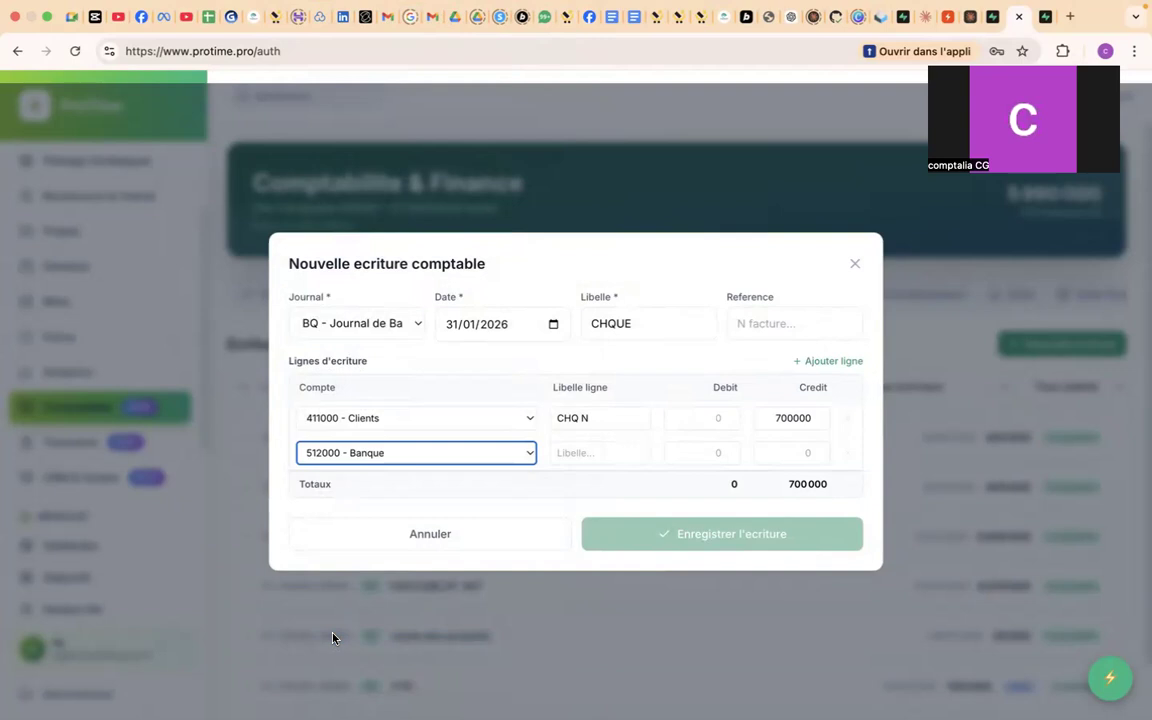
pyautogui.press('Tab')
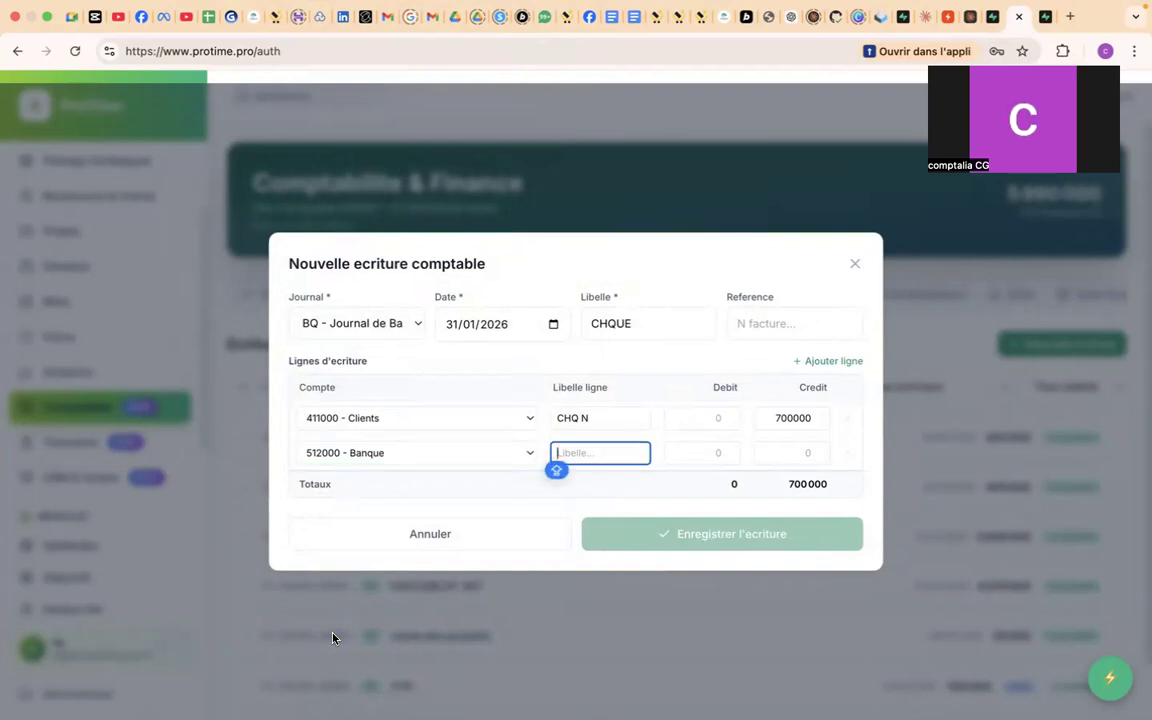
pyautogui.write('CHQUE')
pyautogui.press('Tab')
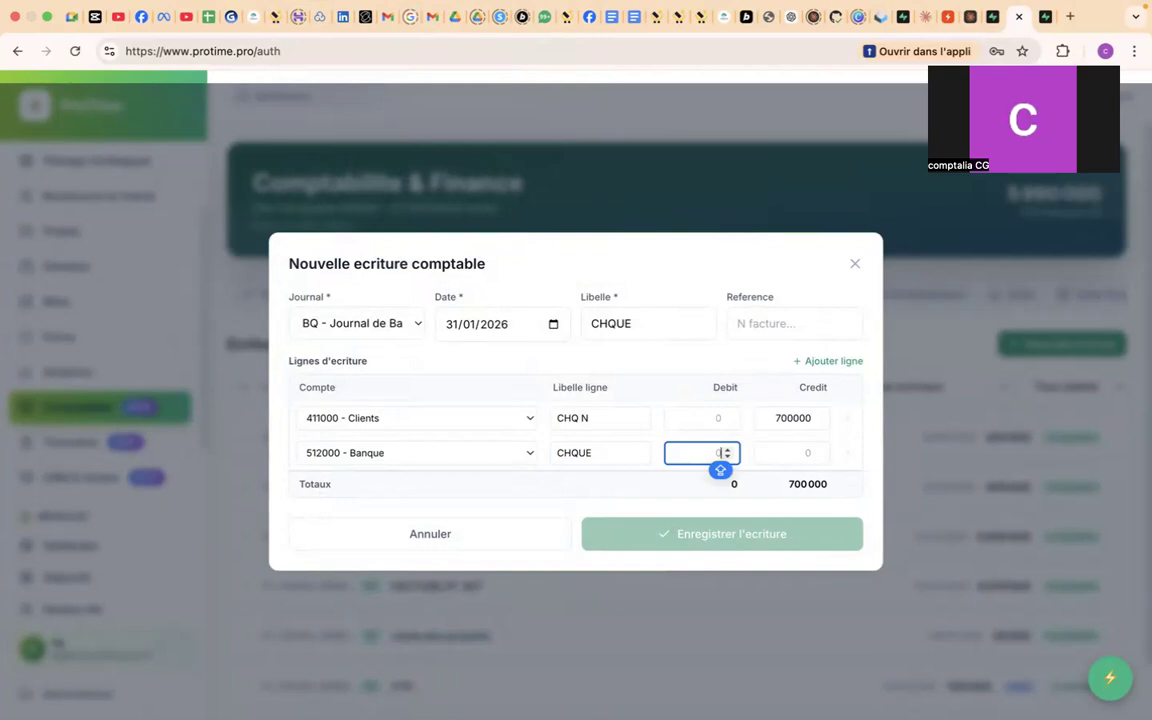
pyautogui.write('700000')
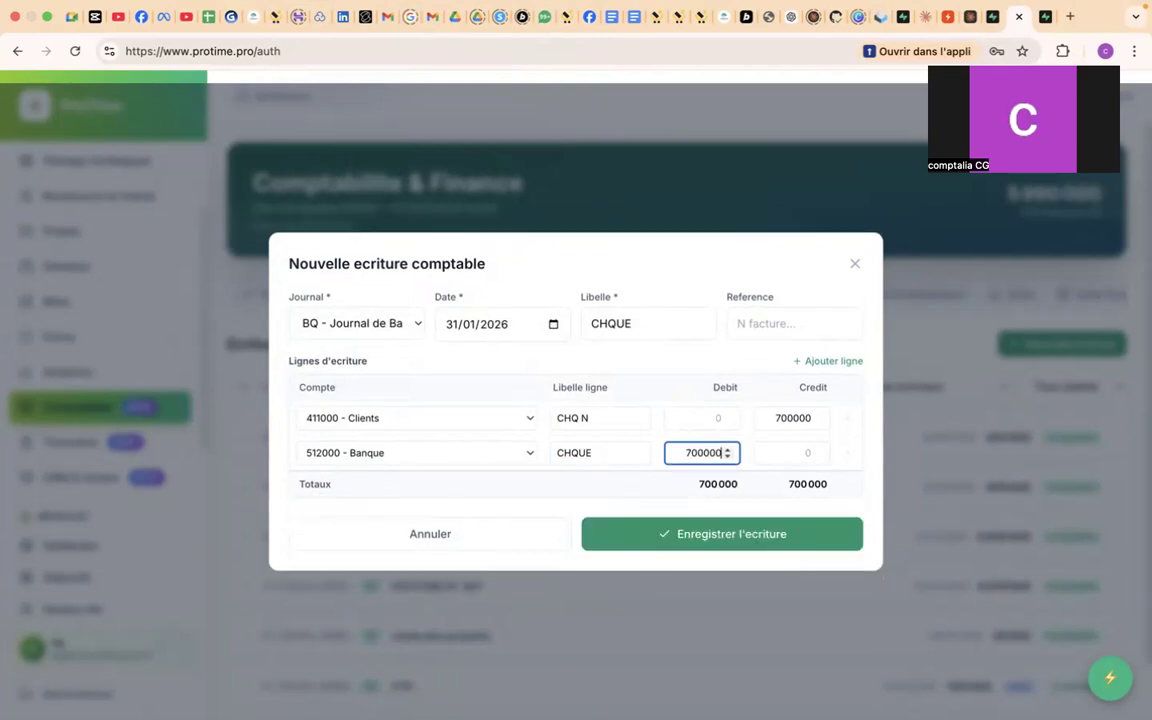
pyautogui.click(647, 545)
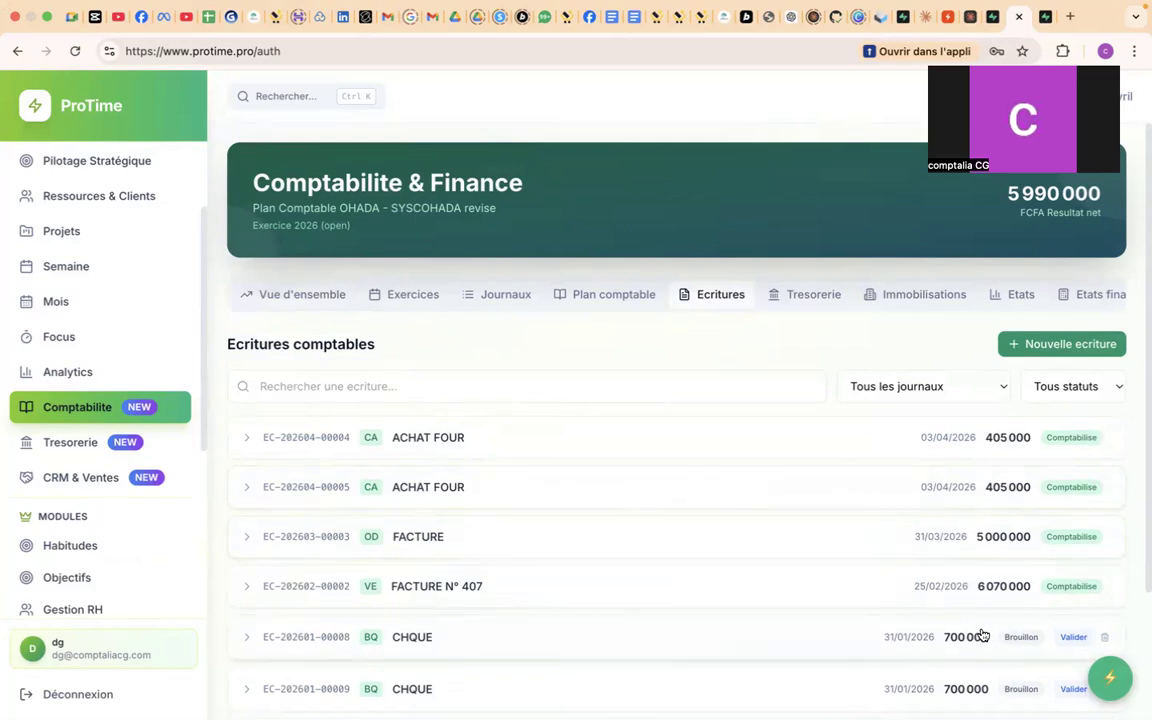
# - Try to delete the first of the two draft CHQUE bank entries
pyautogui.click(1104, 637)
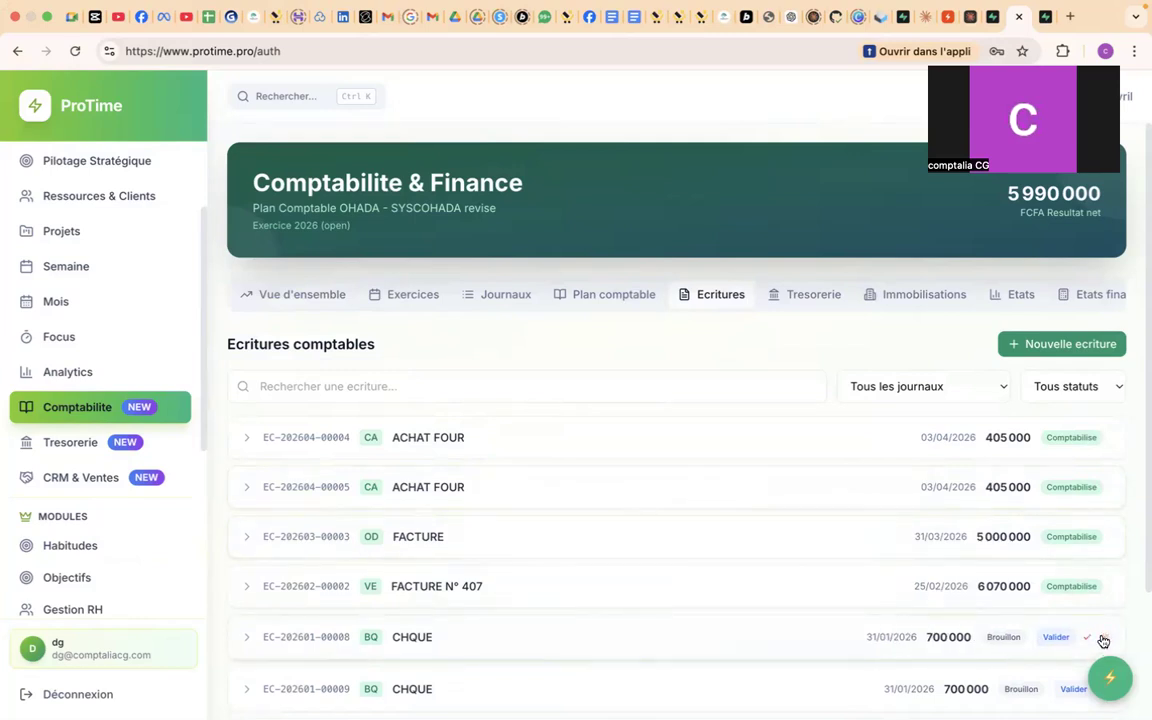
pyautogui.click(1105, 640)
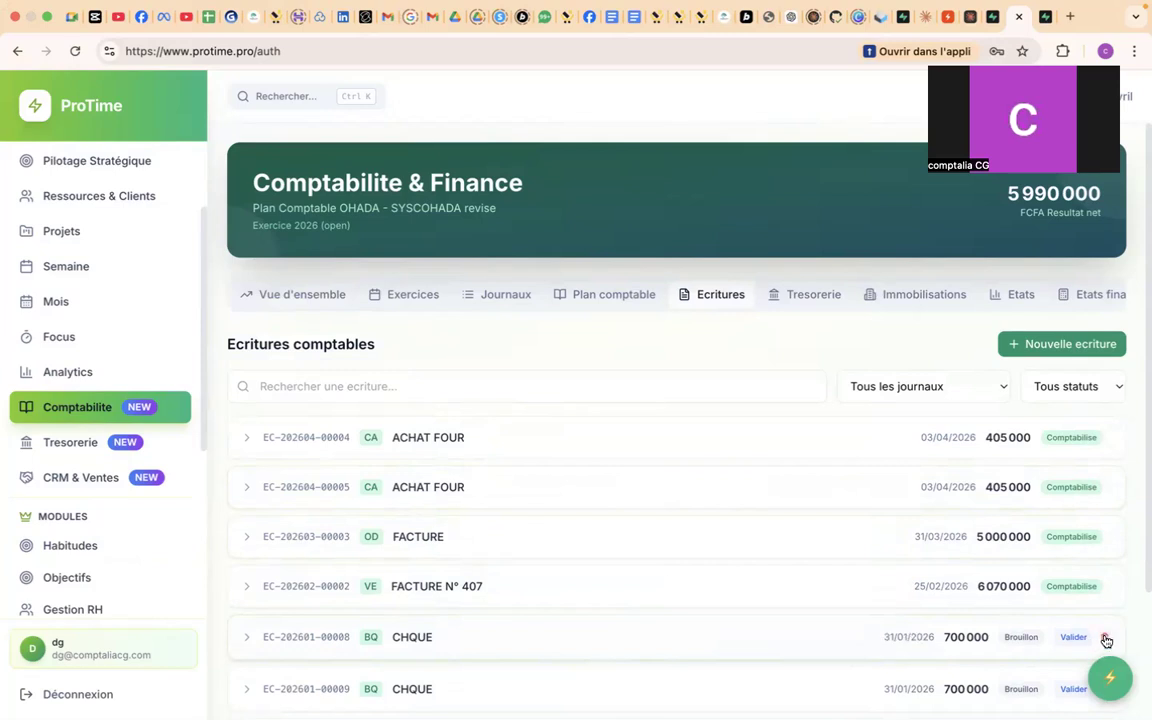
pyautogui.click(1106, 641)
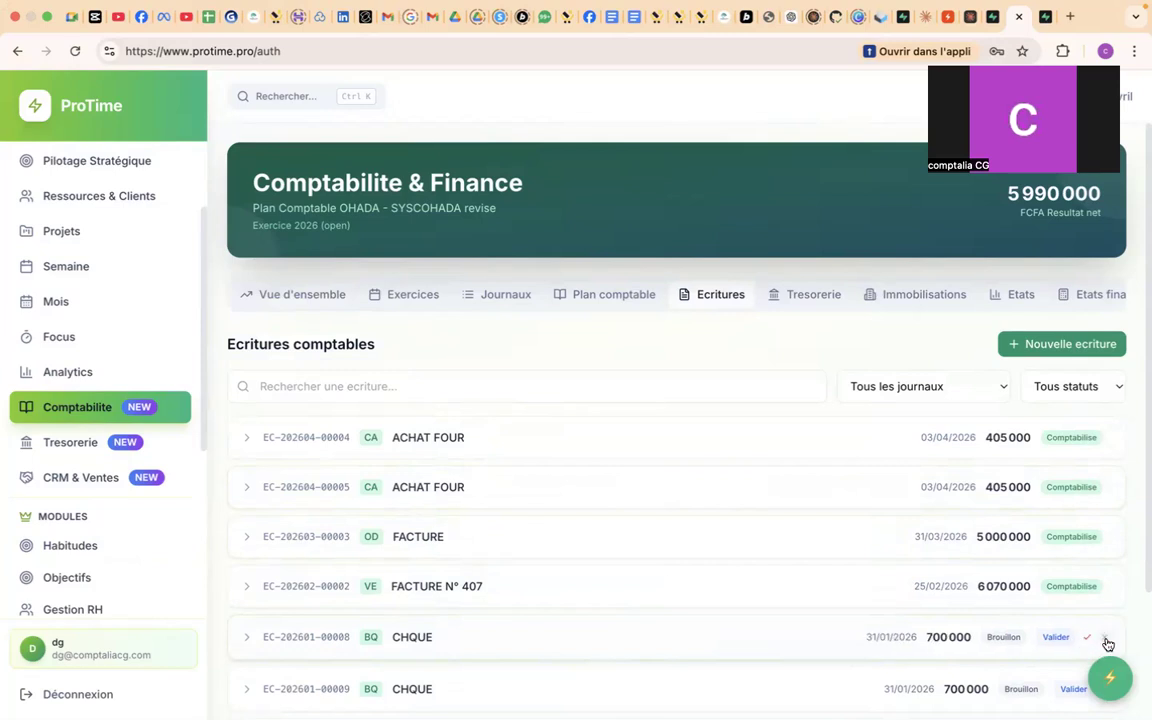
# - Validate the second CHQUE bank entry of 700000 in the entries list and post it to the accounts
pyautogui.click(1072, 690)
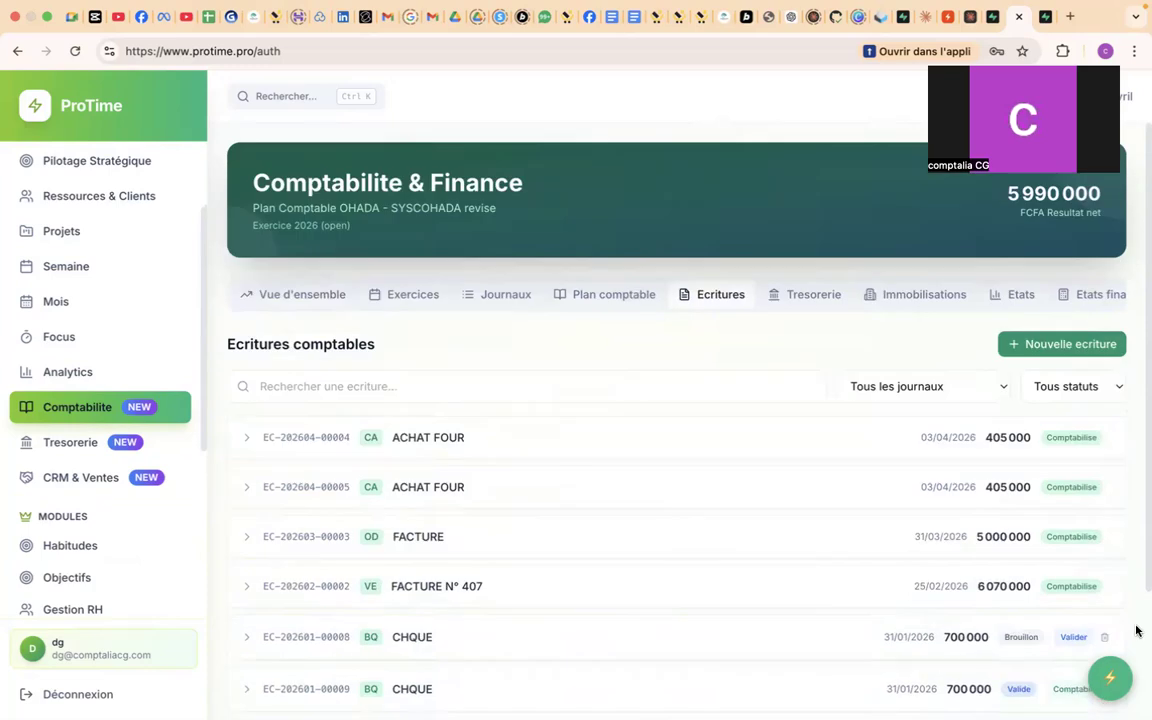
pyautogui.click(1062, 691)
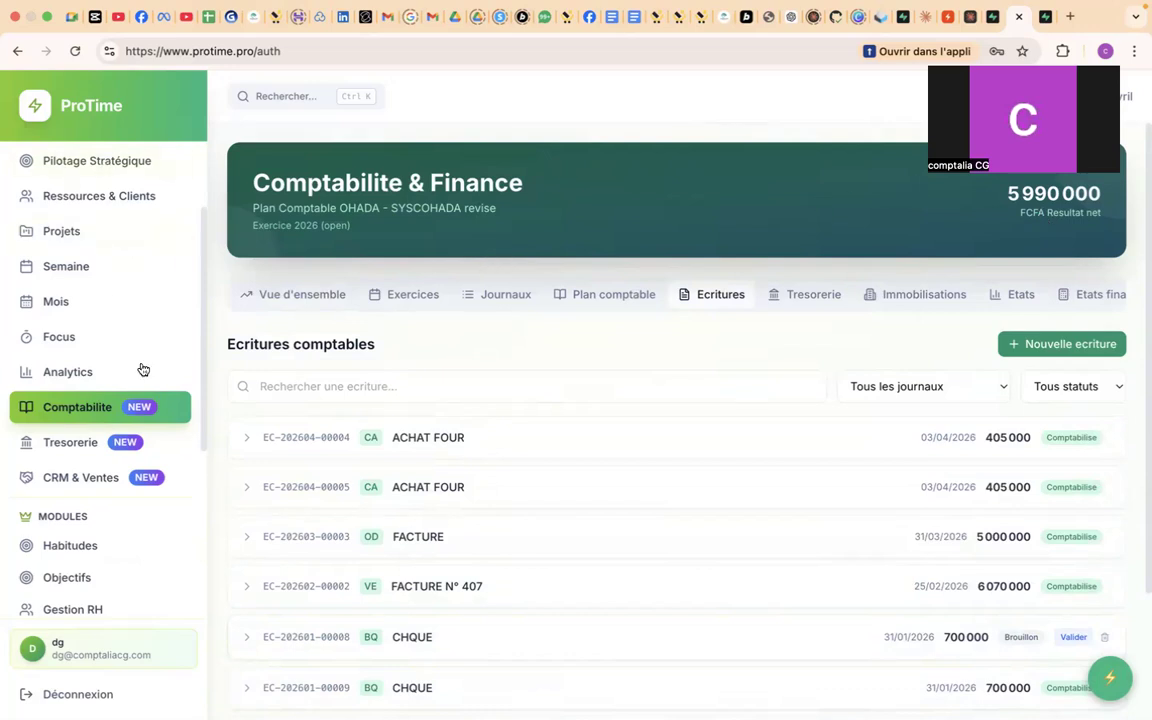
# - Open the ERP dashboard and check how the posted bank entry affects the treasury and accounting figures
pyautogui.scroll(3, 200, 190)
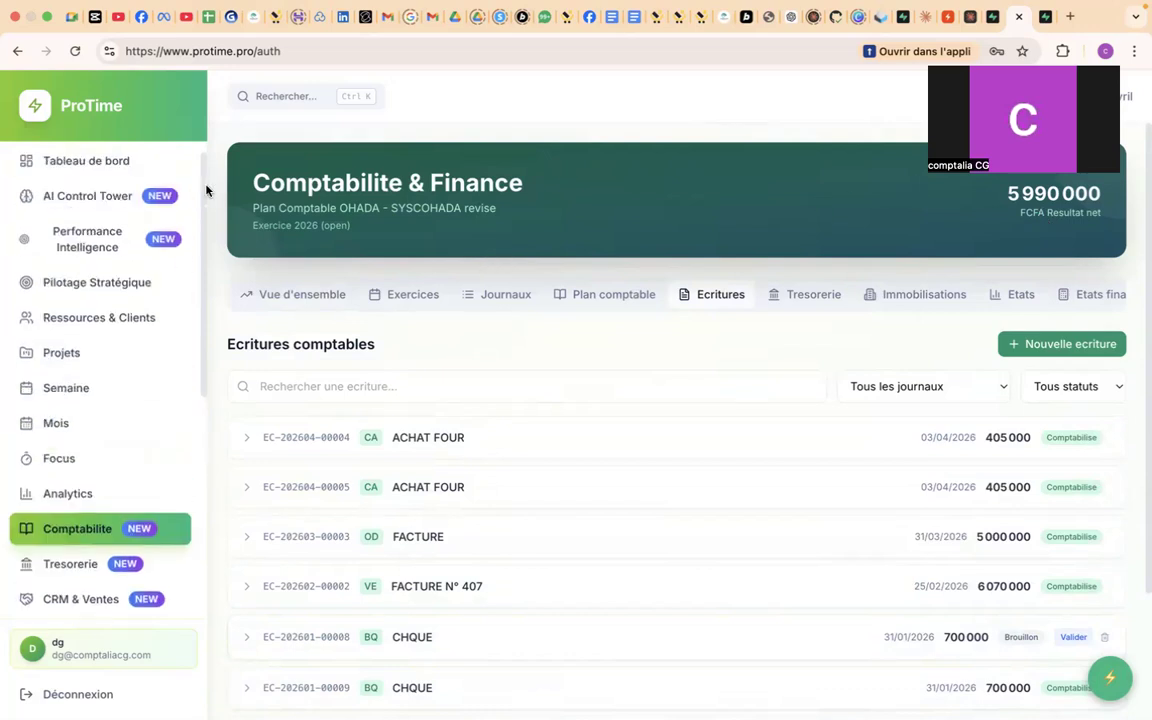
pyautogui.click(107, 173)
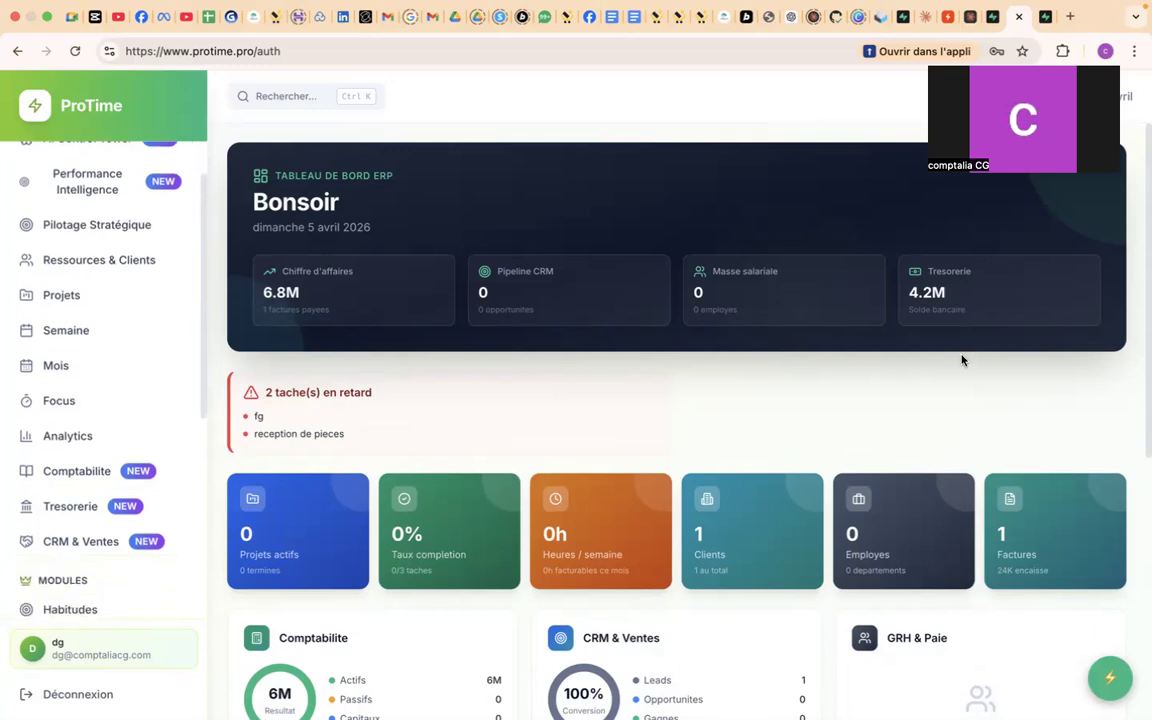
pyautogui.scroll(-5, 962, 363)
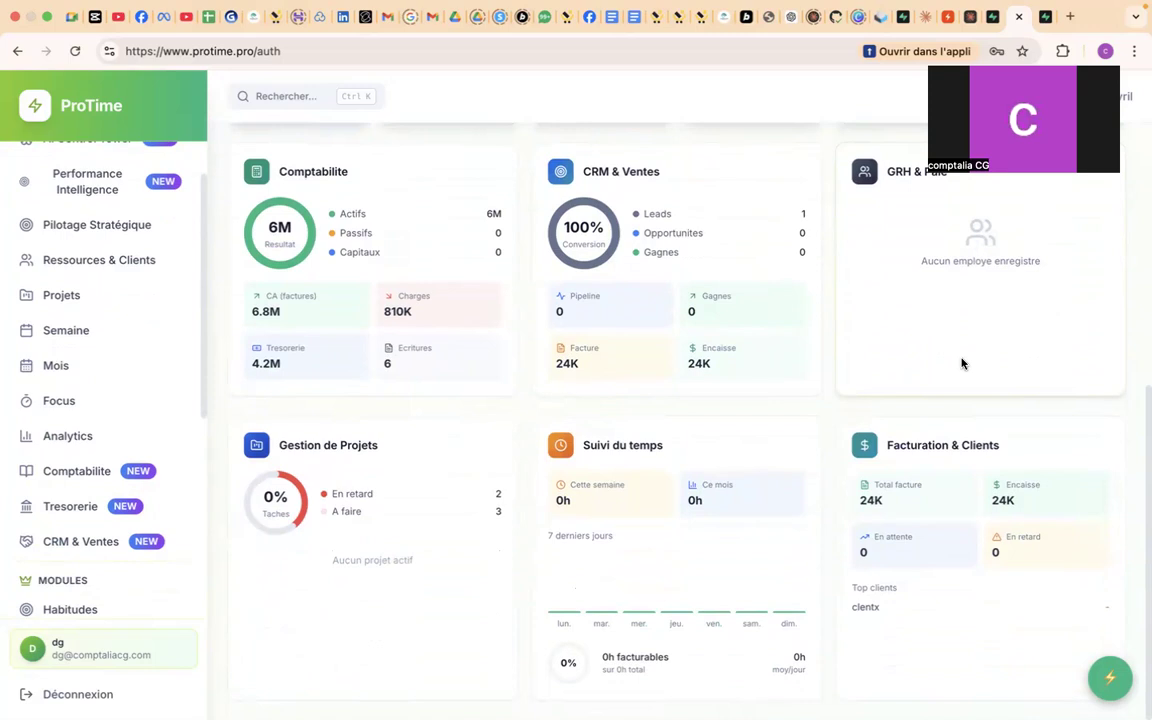
pyautogui.scroll(5, 961, 363)
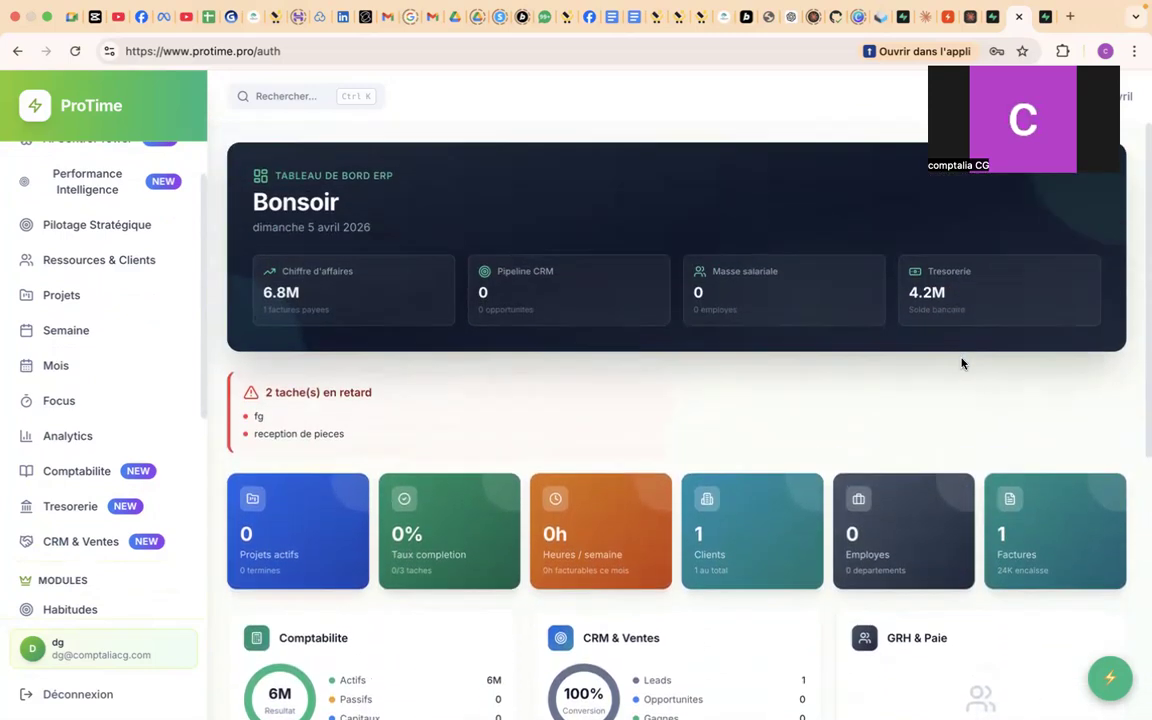
pyautogui.scroll(-5, 961, 363)
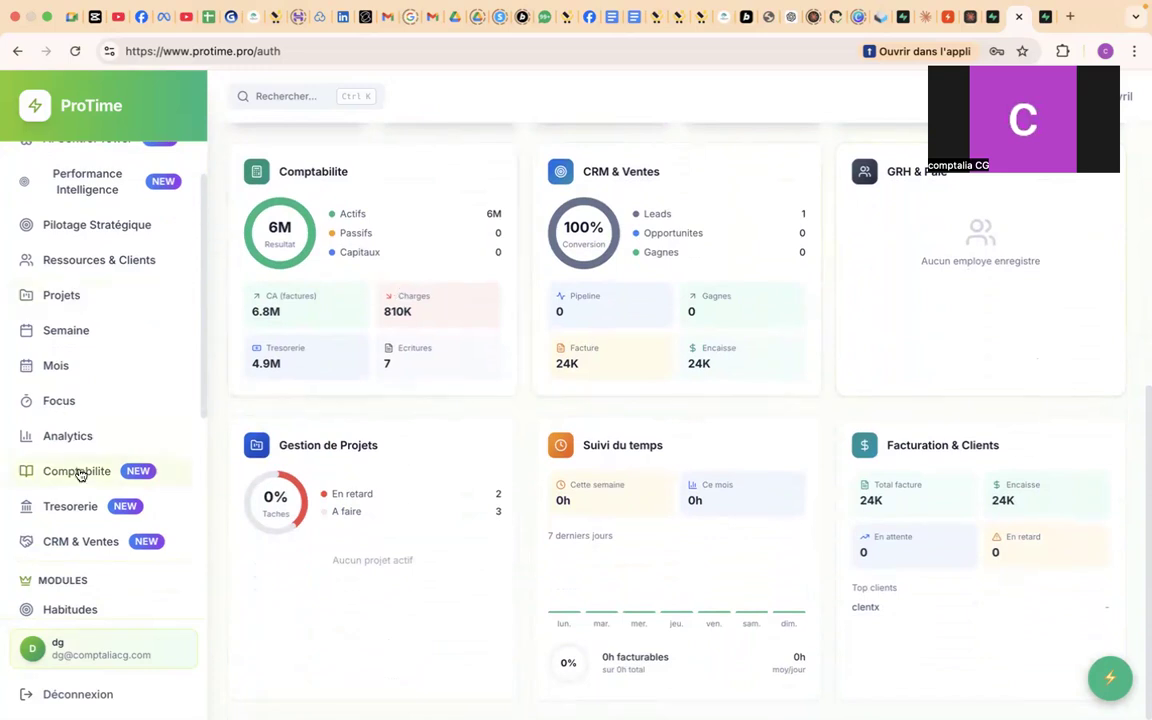
# - Check the Tresorerie overview and review the OHADA class balances and latest entries in the Comptabilite overview
pyautogui.click(79, 472)
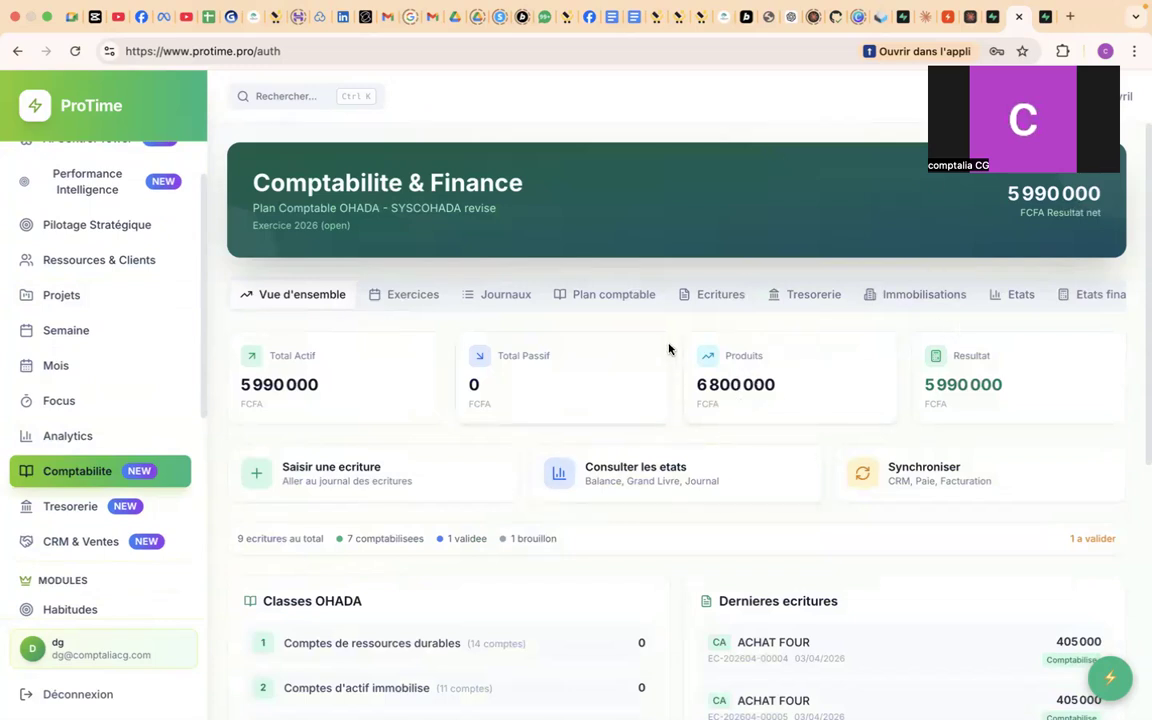
pyautogui.click(100, 511)
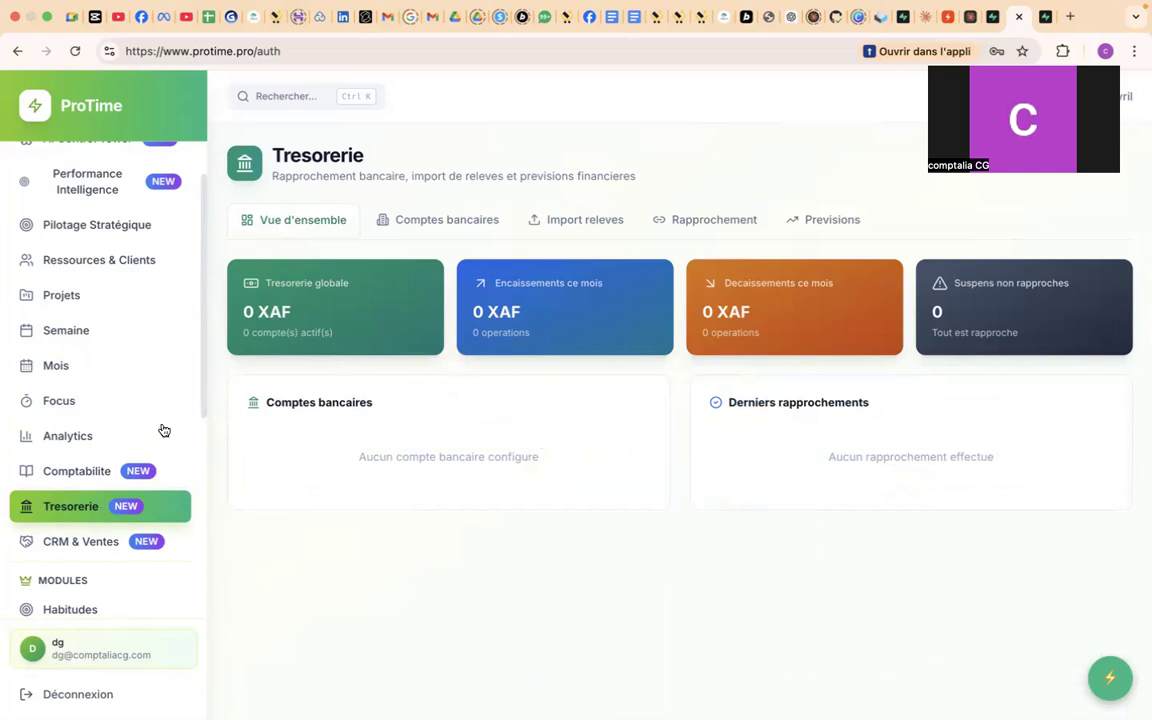
pyautogui.click(56, 483)
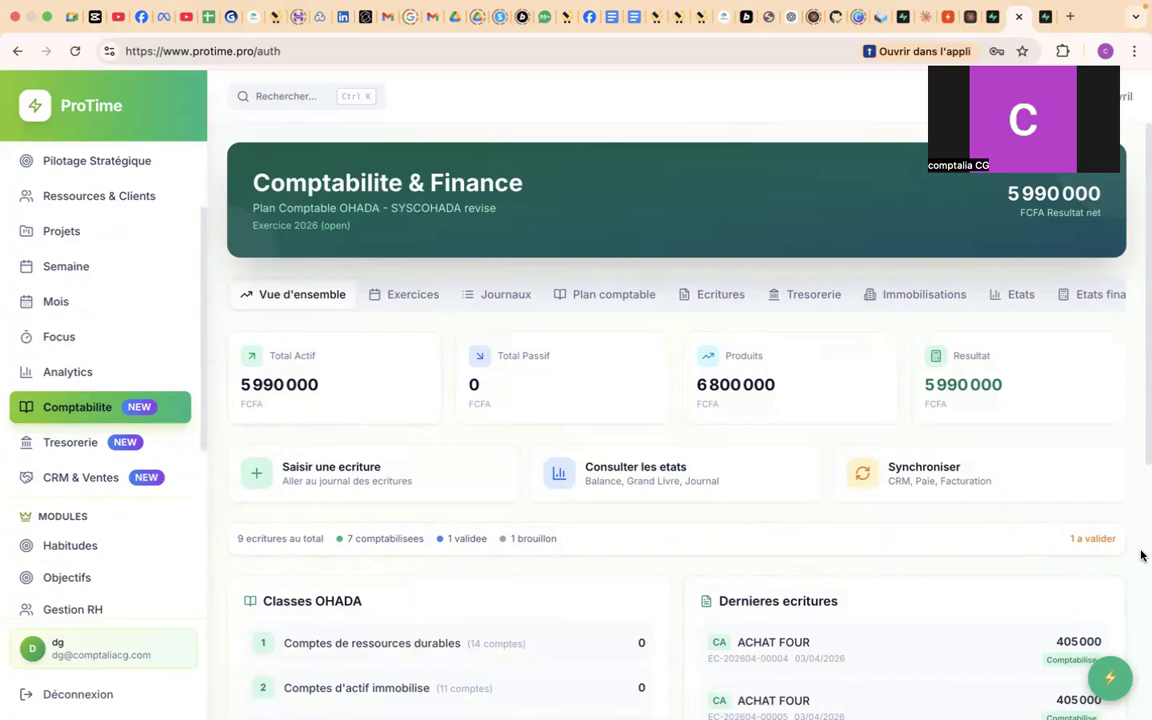
pyautogui.scroll(-5, 1141, 556)
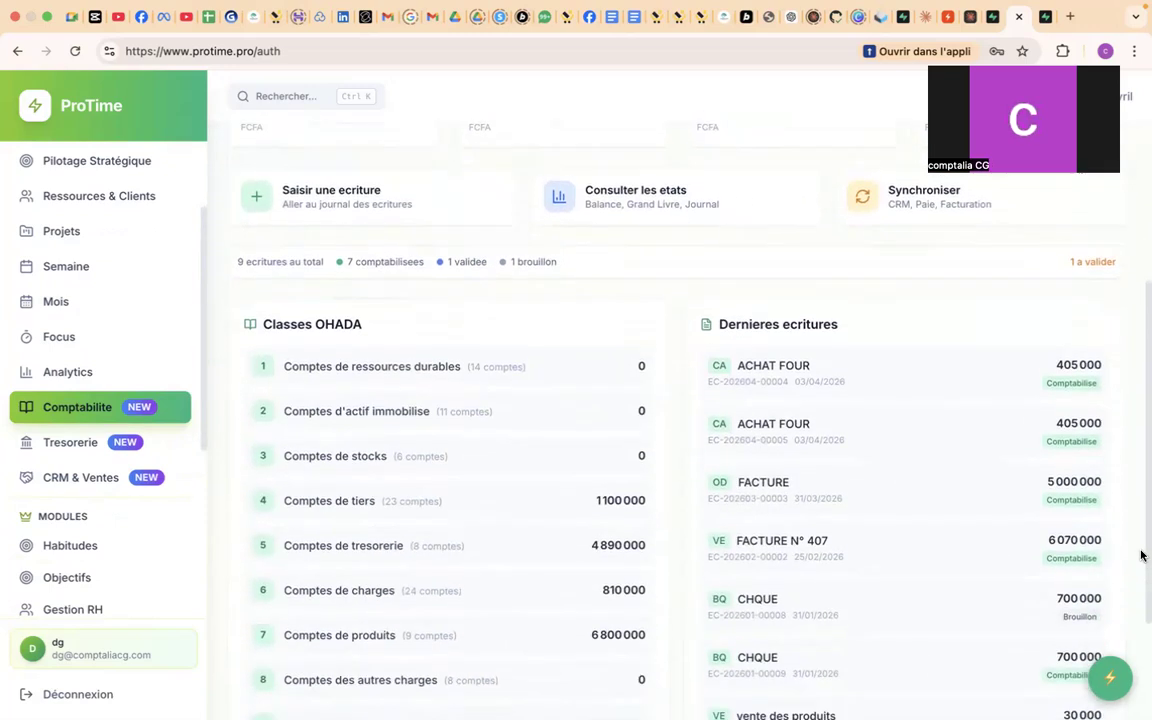
pyautogui.scroll(-2, 1141, 556)
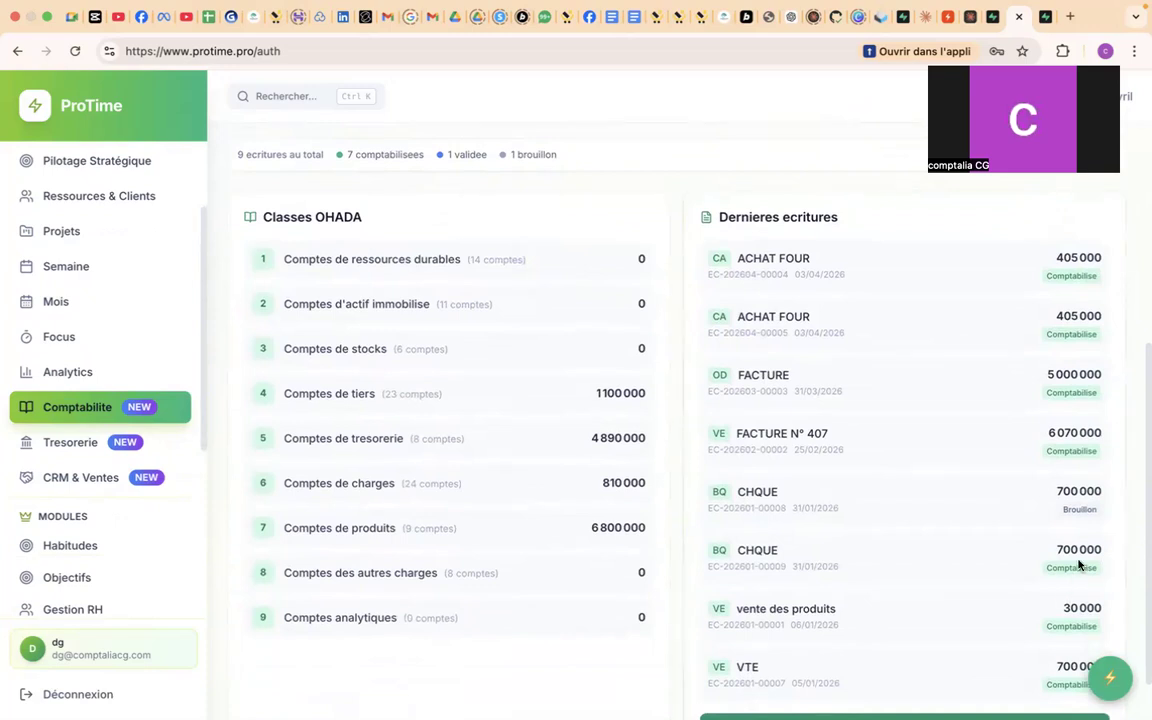
pyautogui.scroll(-2, 1078, 566)
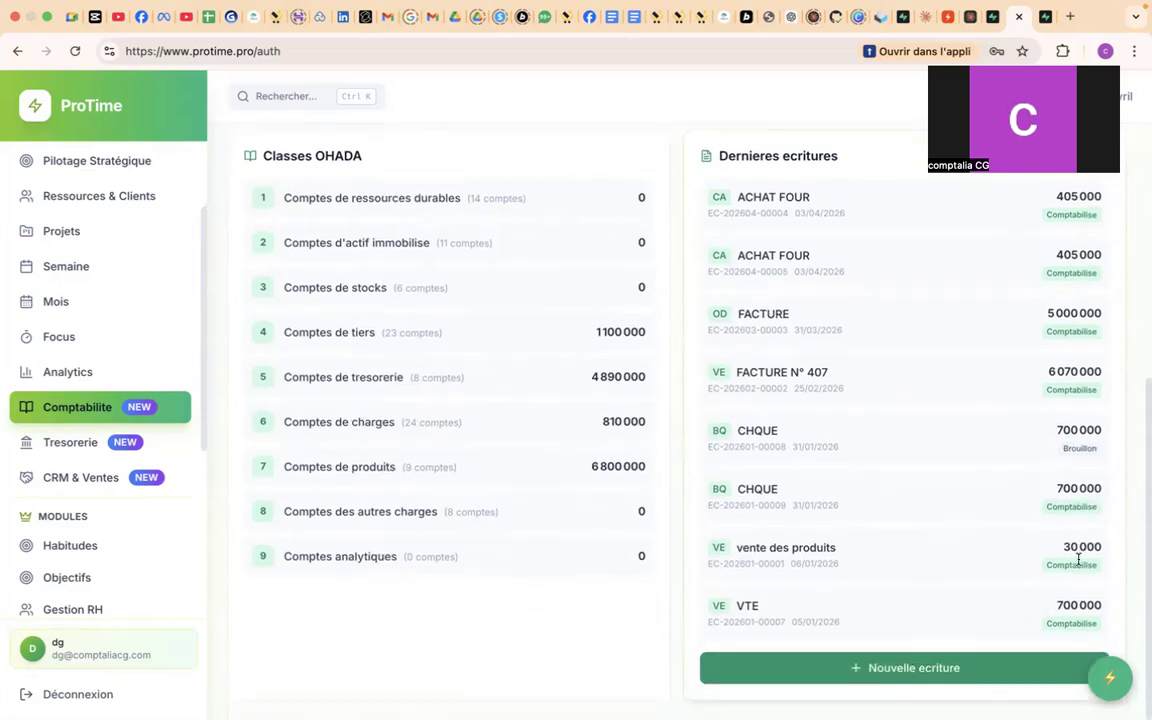
pyautogui.scroll(10, 1078, 560)
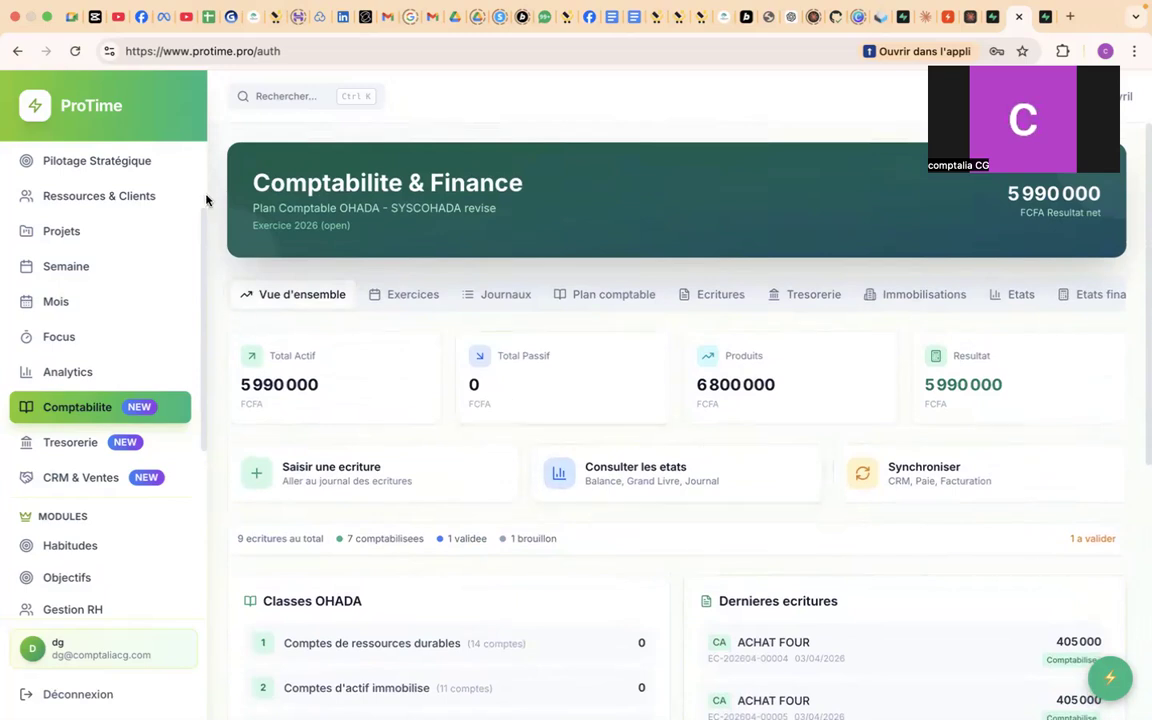
# - Return to the ERP dashboard and examine its treasury indicator and the accounting, sales, project, time and invoicing summaries
pyautogui.scroll(3, 188, 178)
pyautogui.click(90, 169)
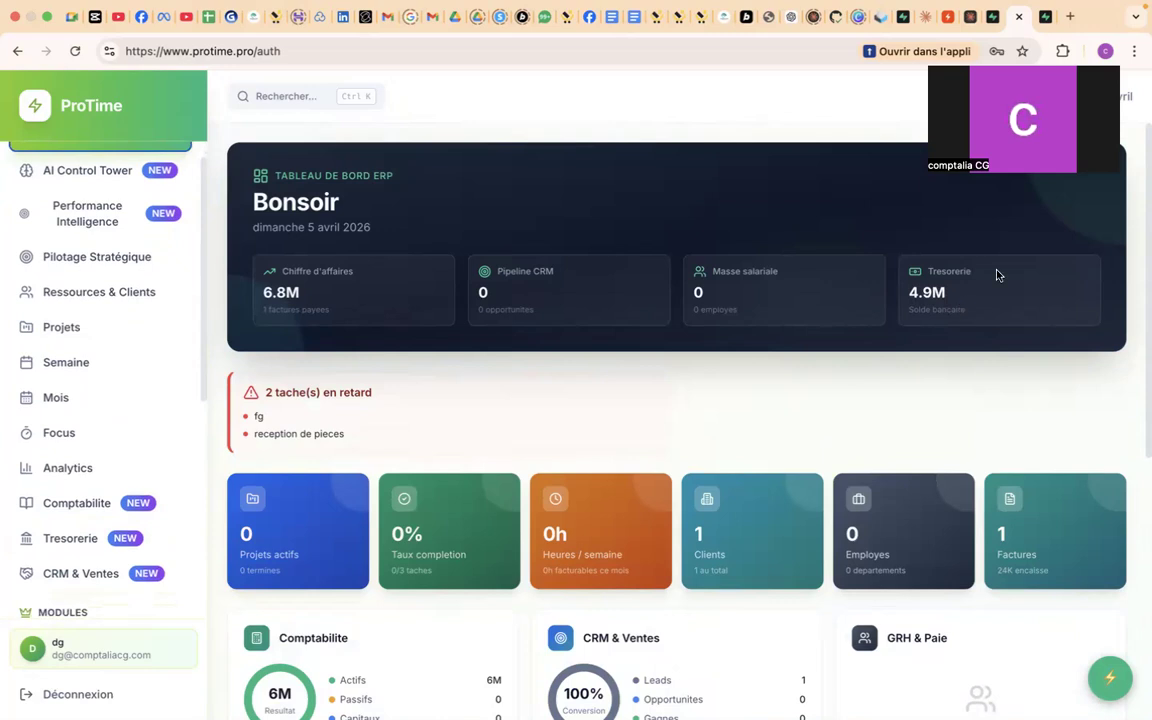
pyautogui.scroll(-5, 1061, 366)
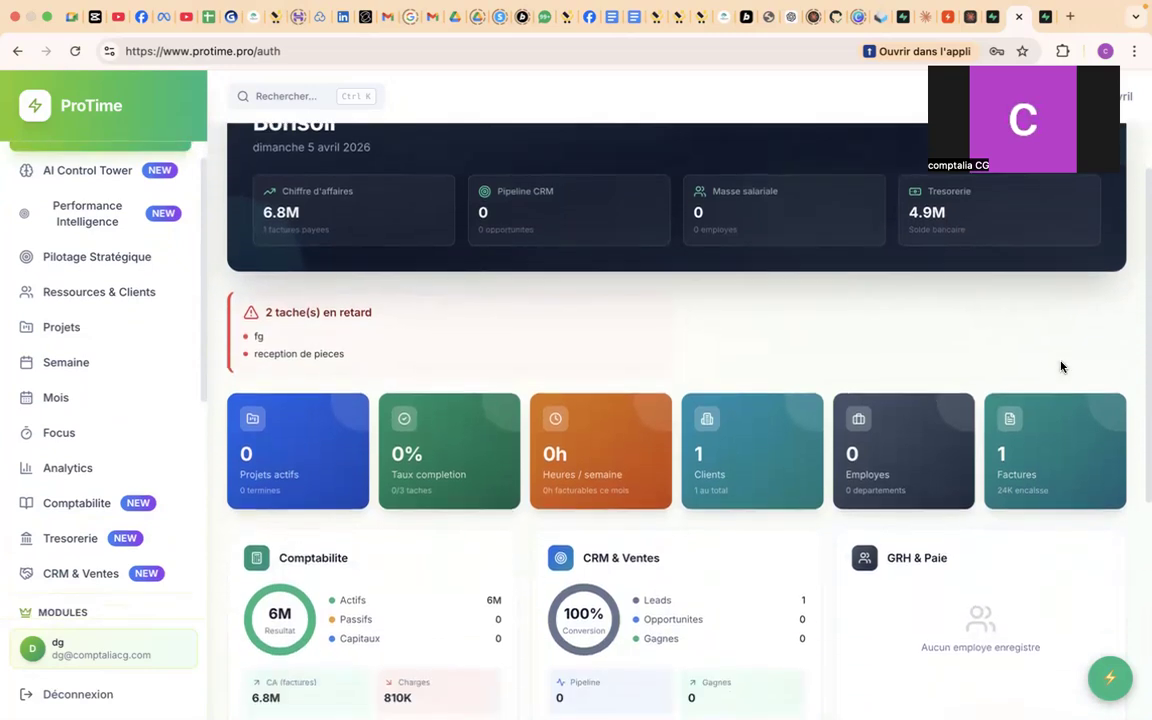
pyautogui.scroll(-2, 1061, 366)
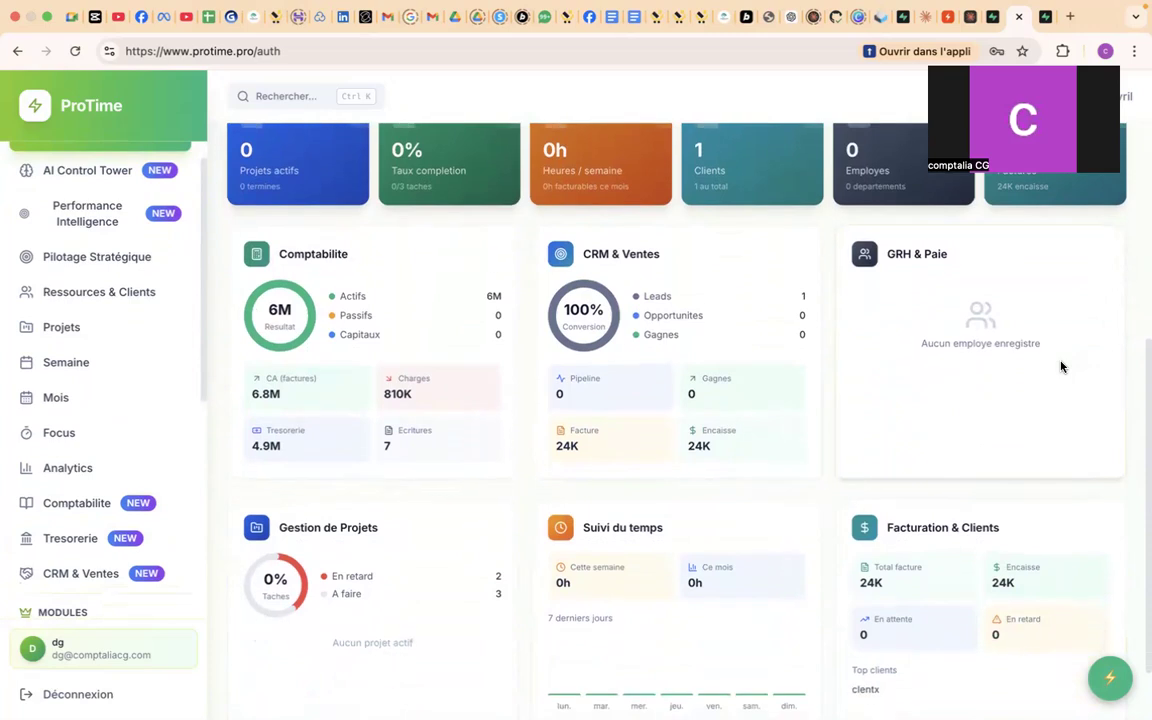
pyautogui.scroll(-1, 1061, 366)
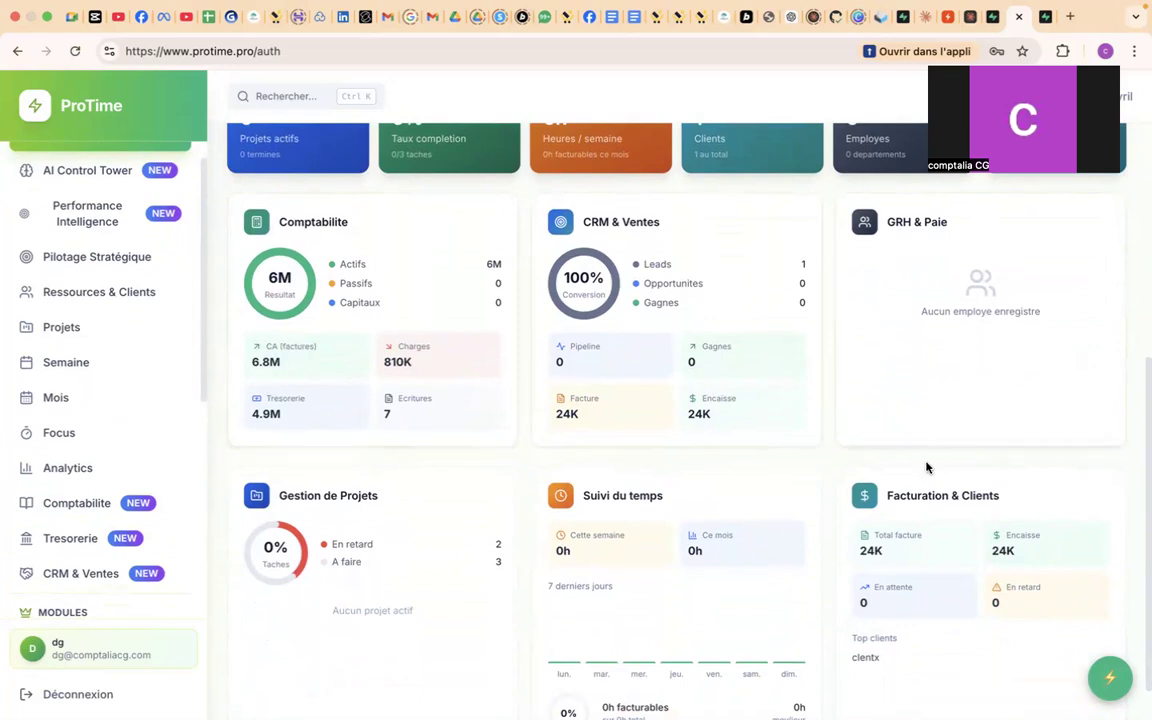
pyautogui.scroll(-2, 928, 465)
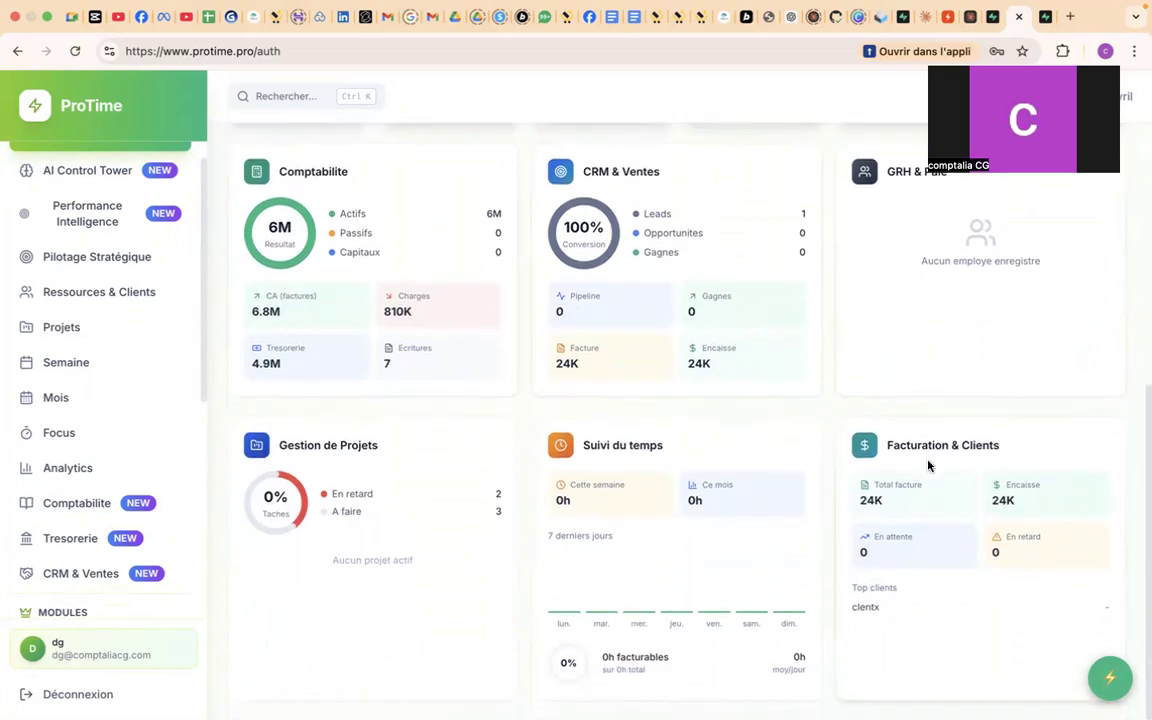
pyautogui.scroll(5, 928, 465)
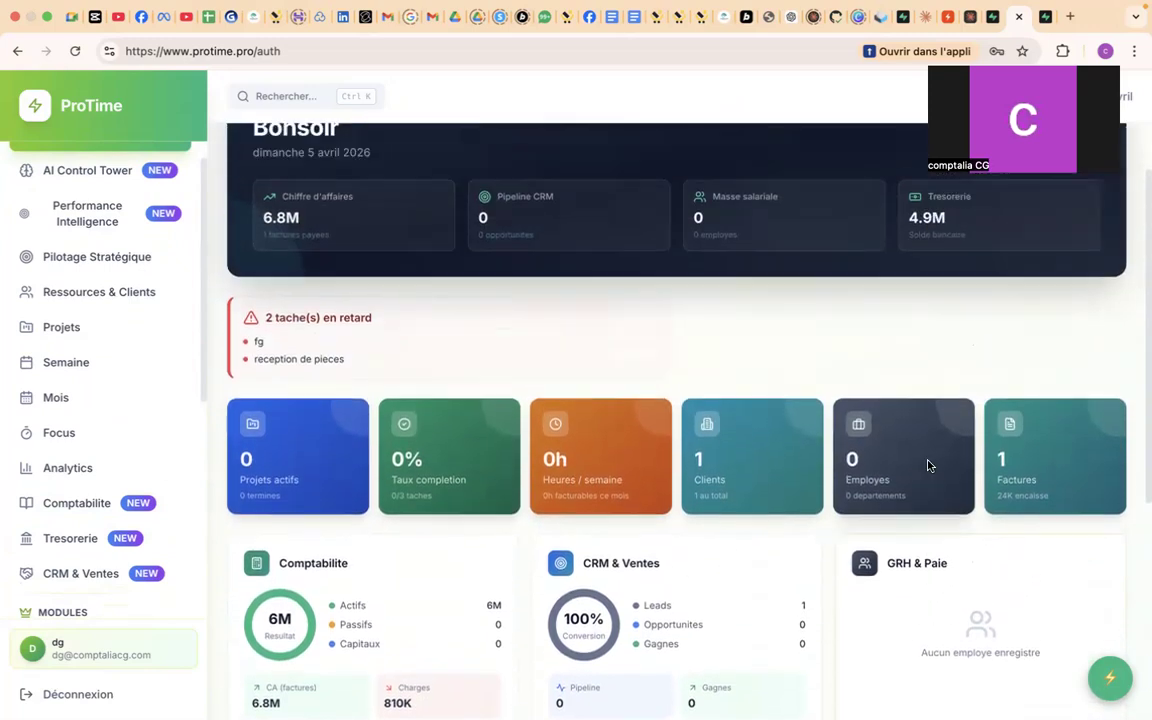